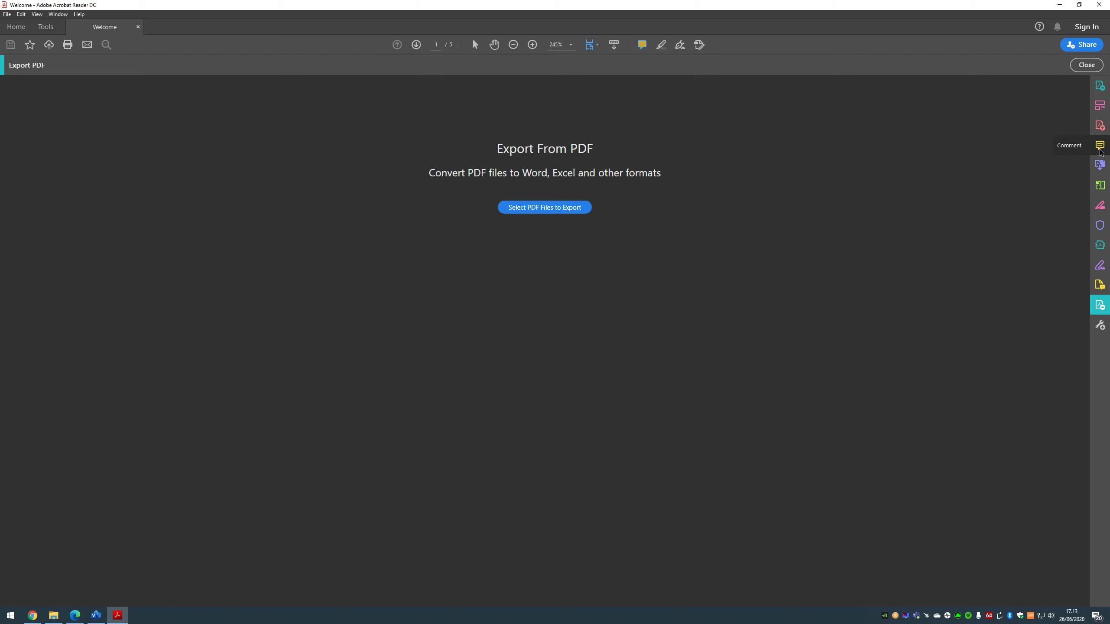
Step: Record opening the Comment tool as the last action, then stop the ClickLearn recording and save it as adobe
click(1100, 146)
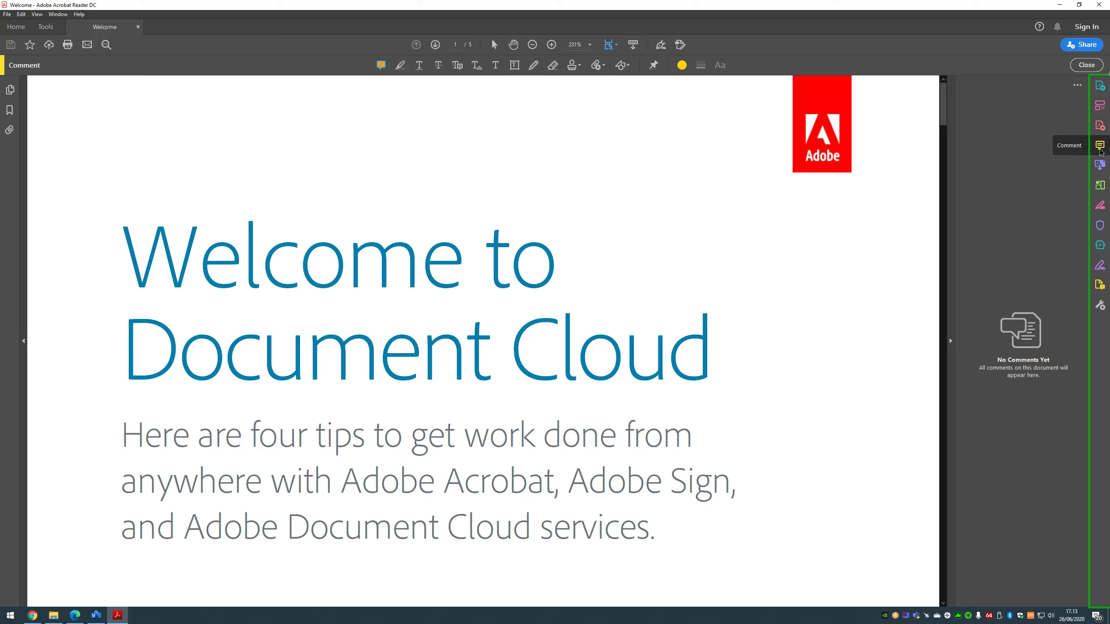
key(ctrl+shift+s)
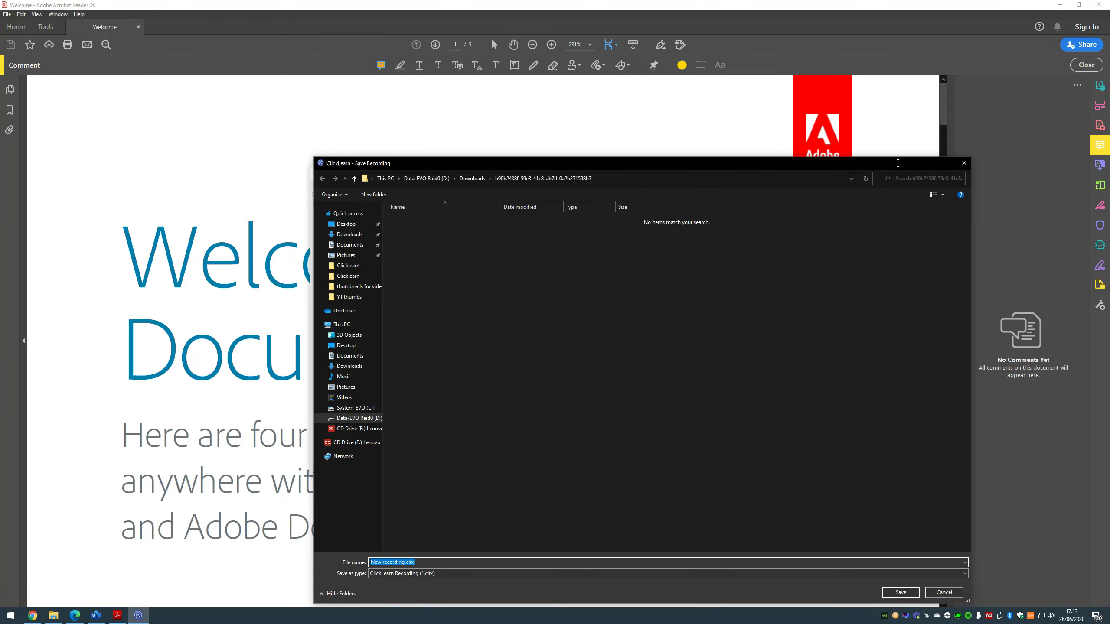
text(adobe)
key(Return)
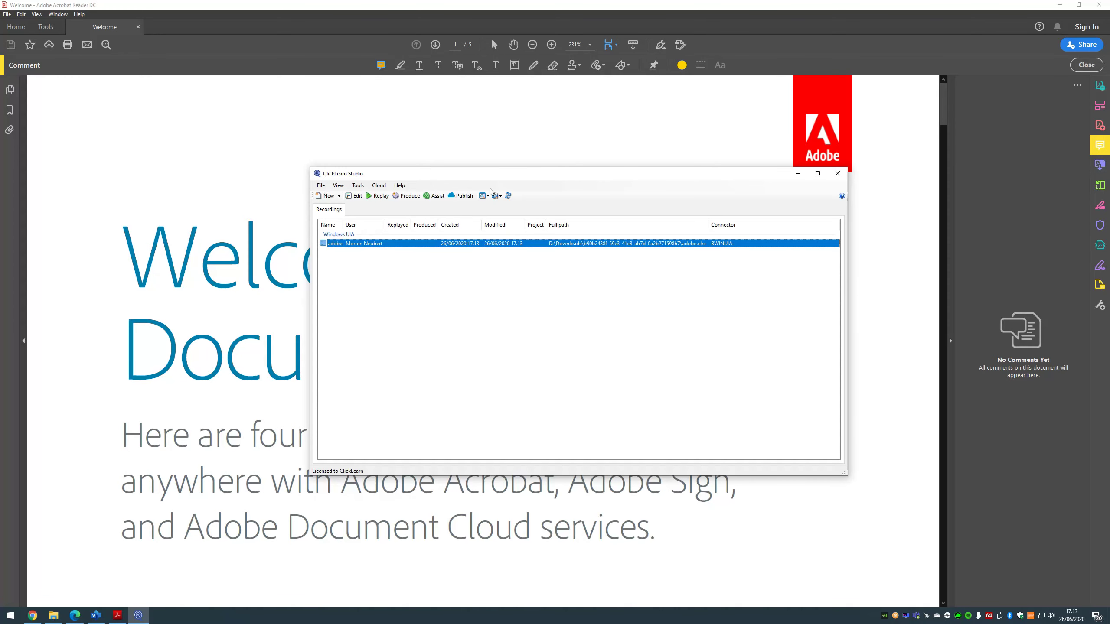
Step: Open the adobe recording for editing in ClickLearn Studio and maximize the window
double_click(369, 243)
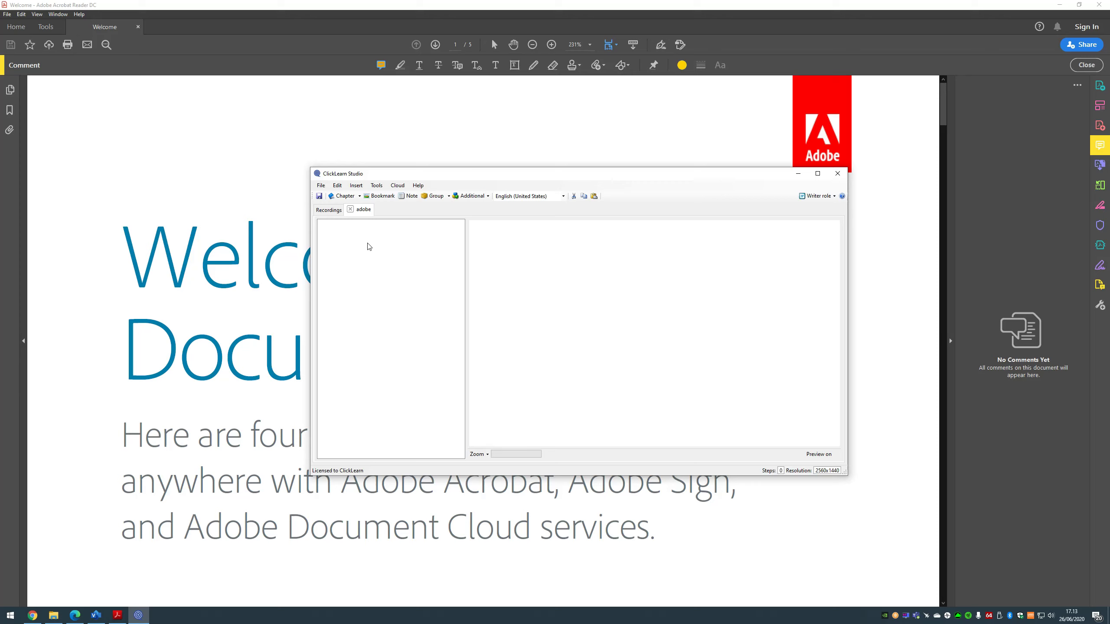
click(817, 174)
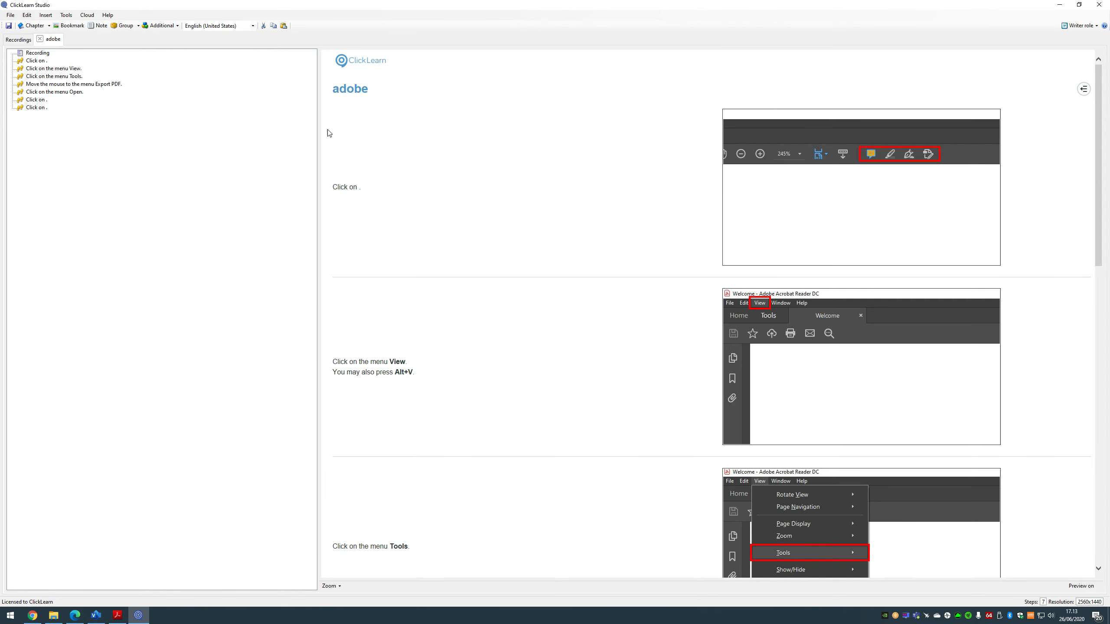
mouse_move(835, 174)
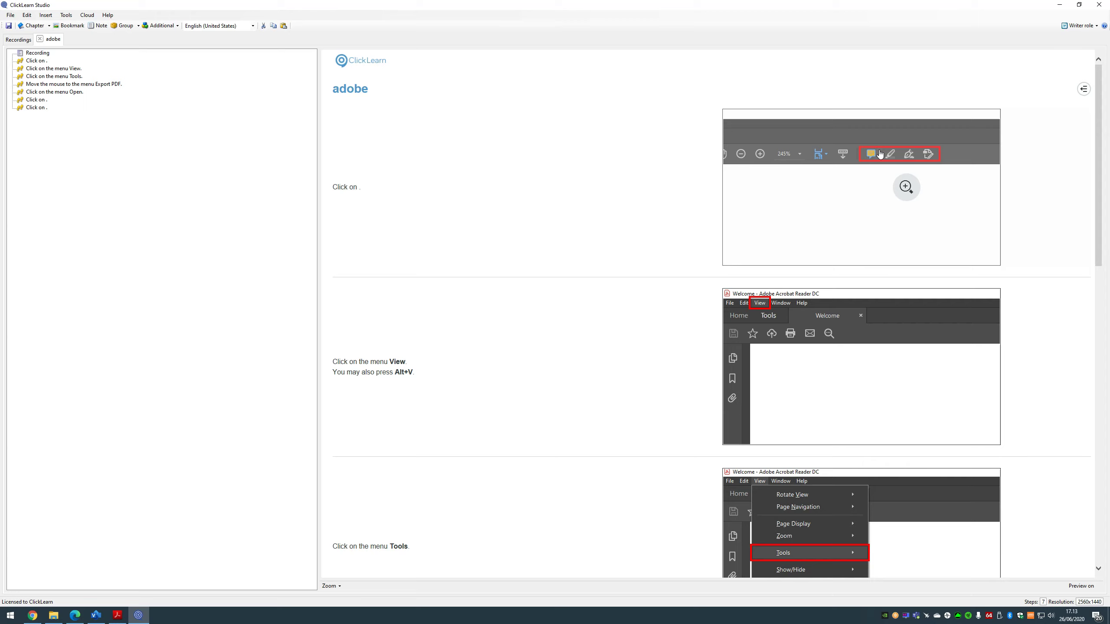
Step: Check the thumbnail of the first unnamed recorded step and set the step's text to "comments"
double_click(42, 62)
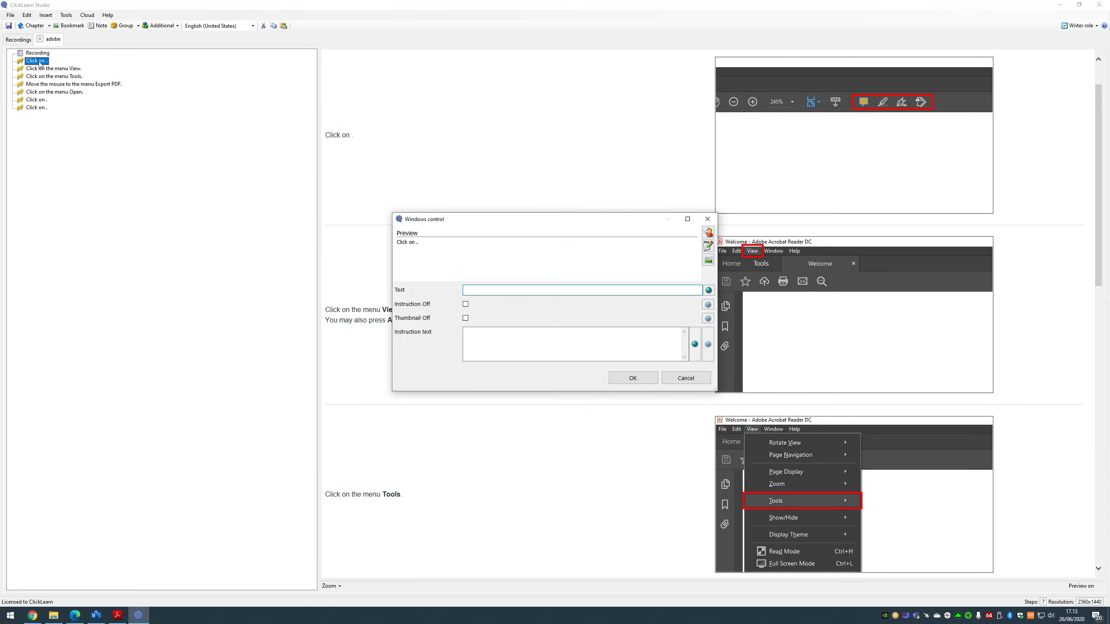
click(708, 260)
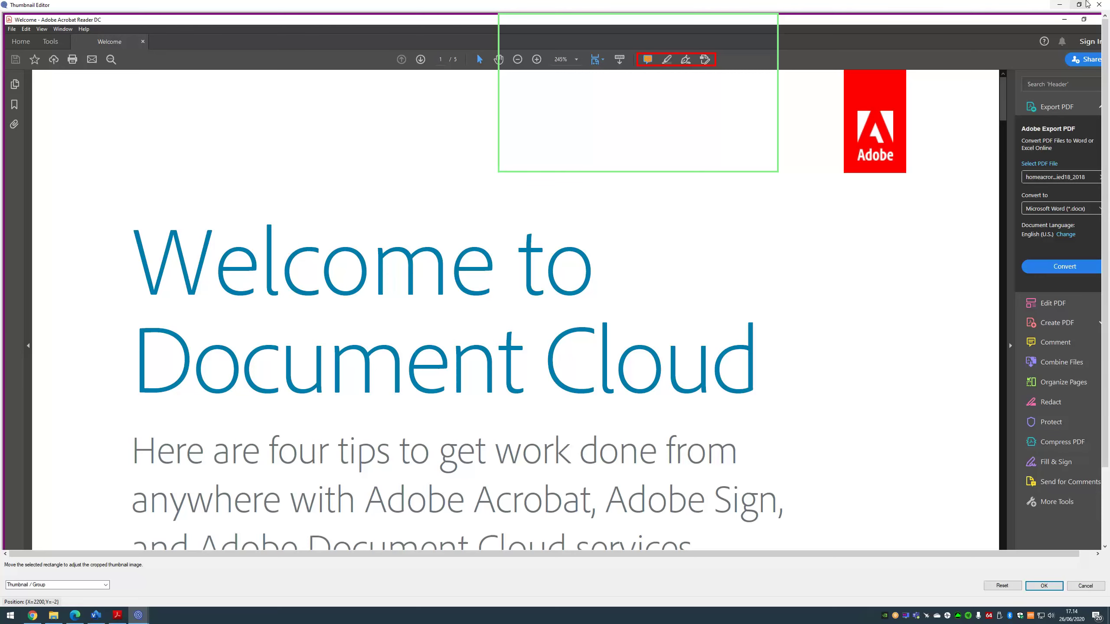
click(1100, 4)
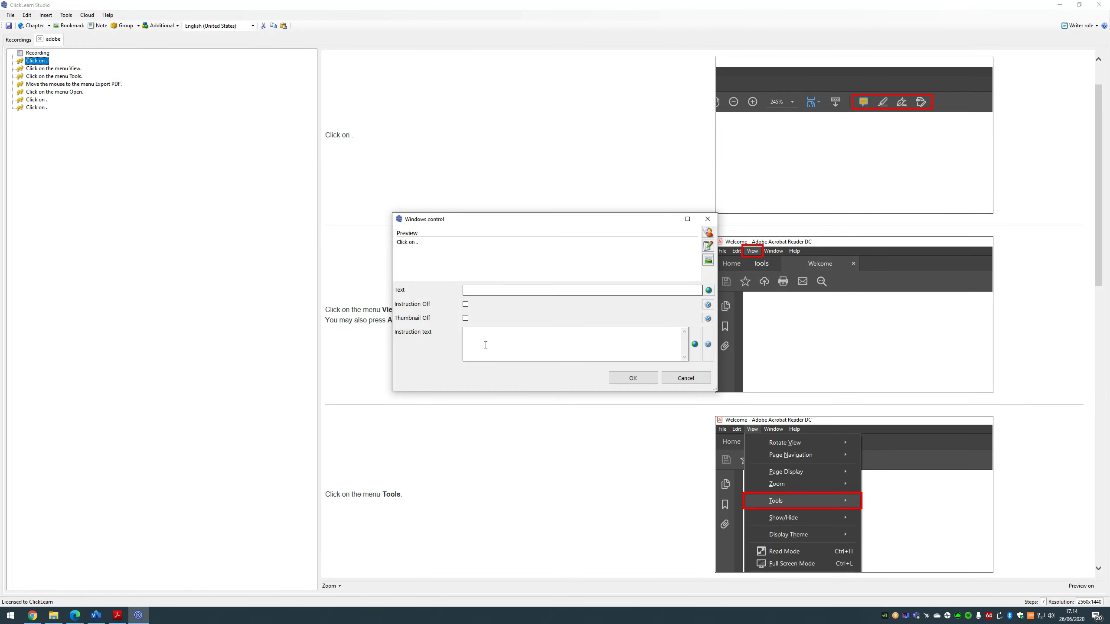
click(516, 291)
text(comments)
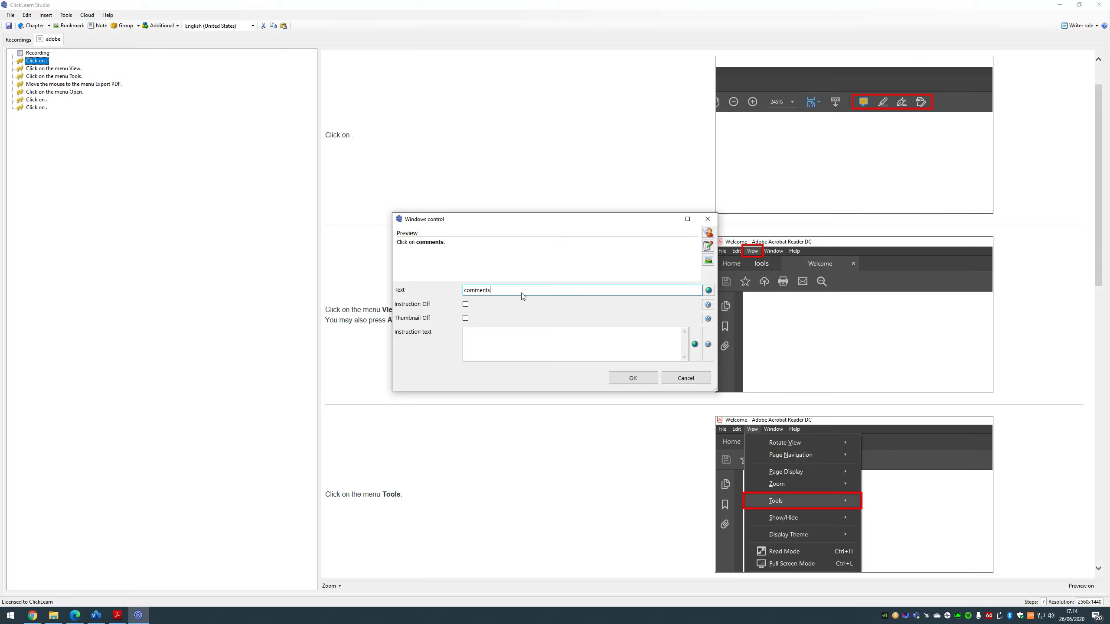
click(647, 379)
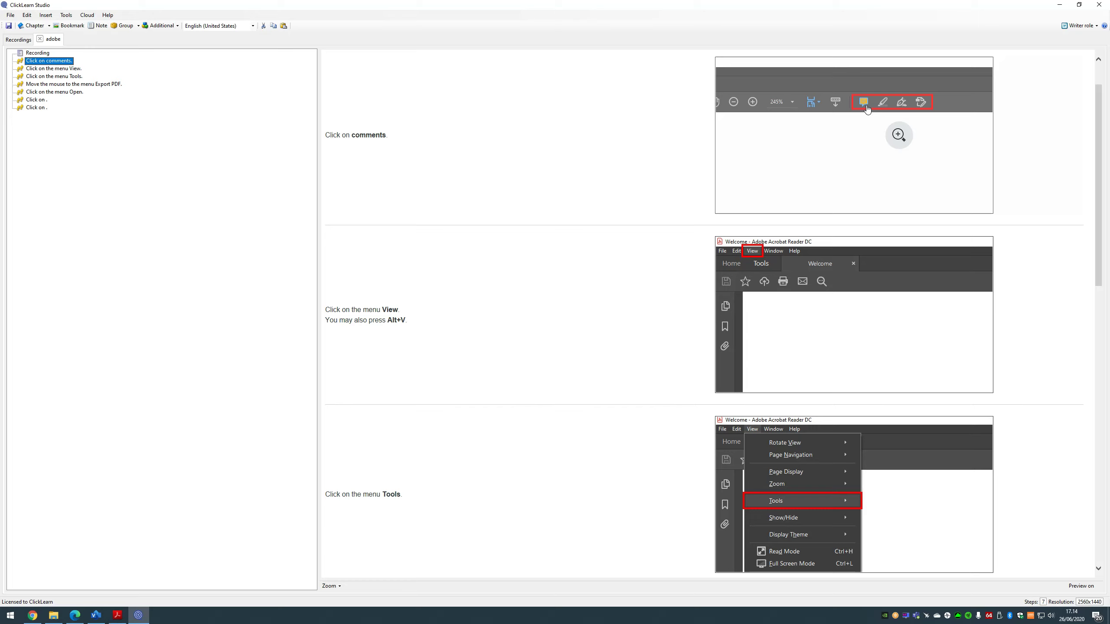
Step: Redraw the red highlight in the first step's thumbnail so it frames only the yellow comment icon
double_click(66, 61)
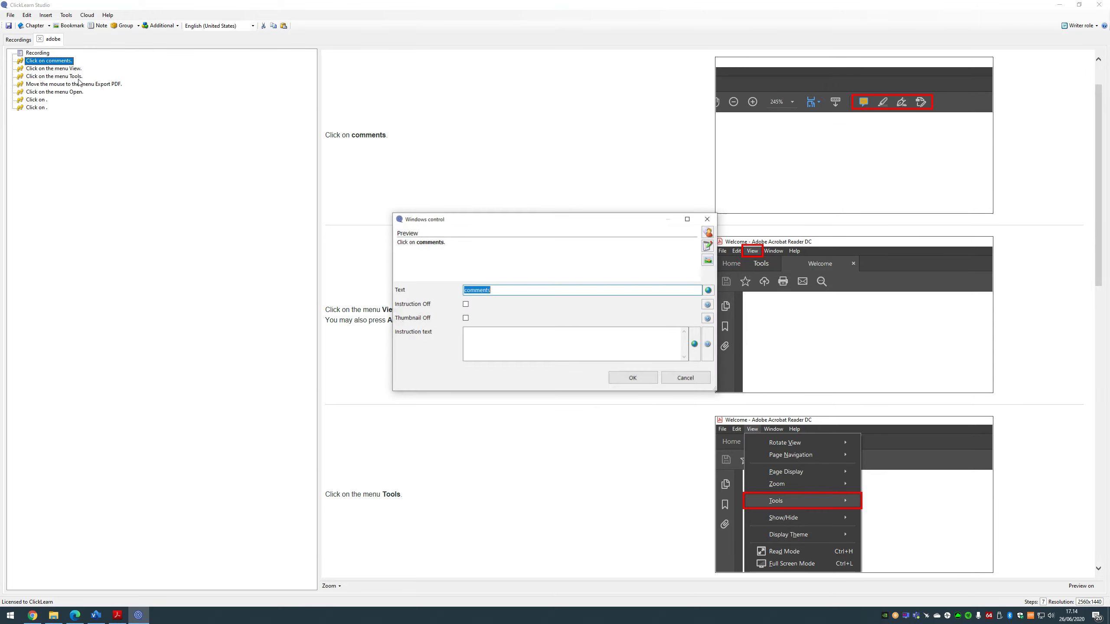
click(708, 261)
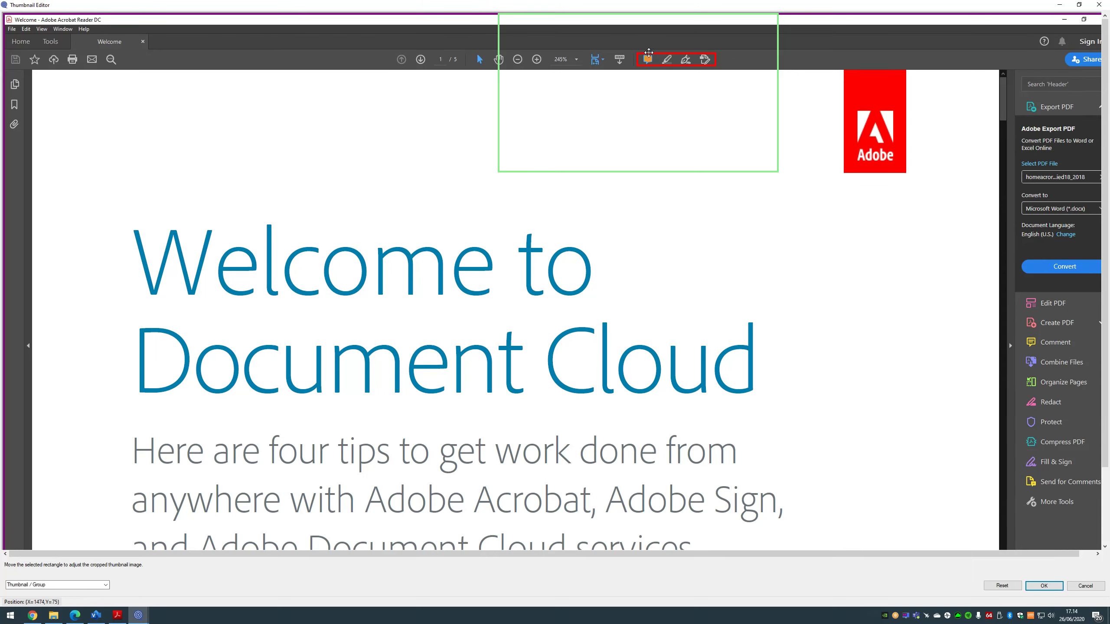
mouse_move(657, 63)
mouse_down()
mouse_move(639, 53)
mouse_move(655, 70)
mouse_up()
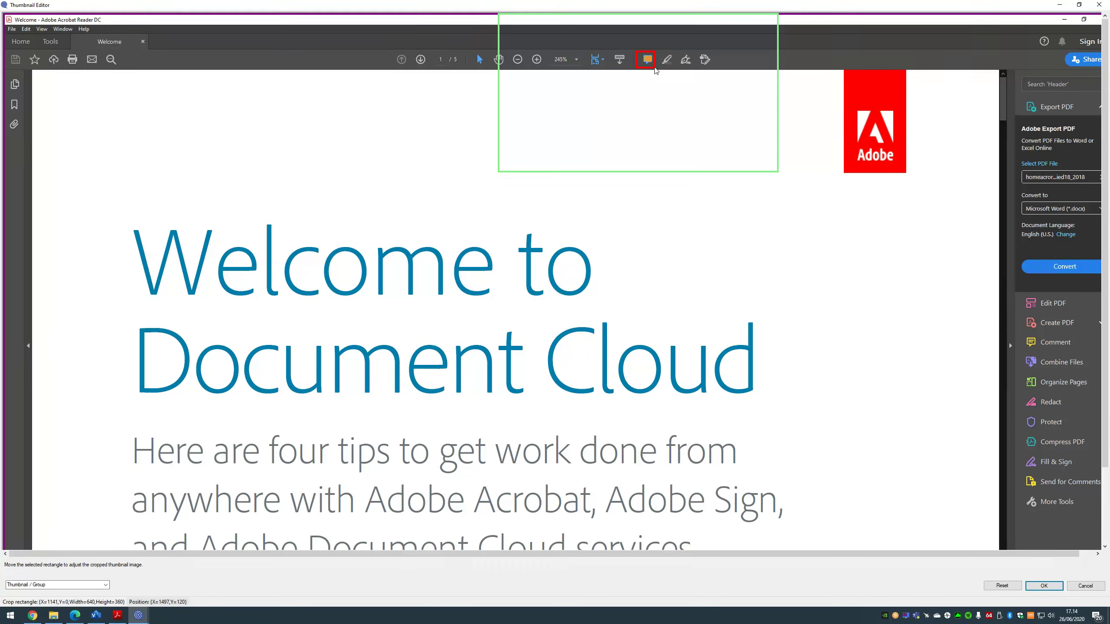
click(1044, 585)
click(632, 378)
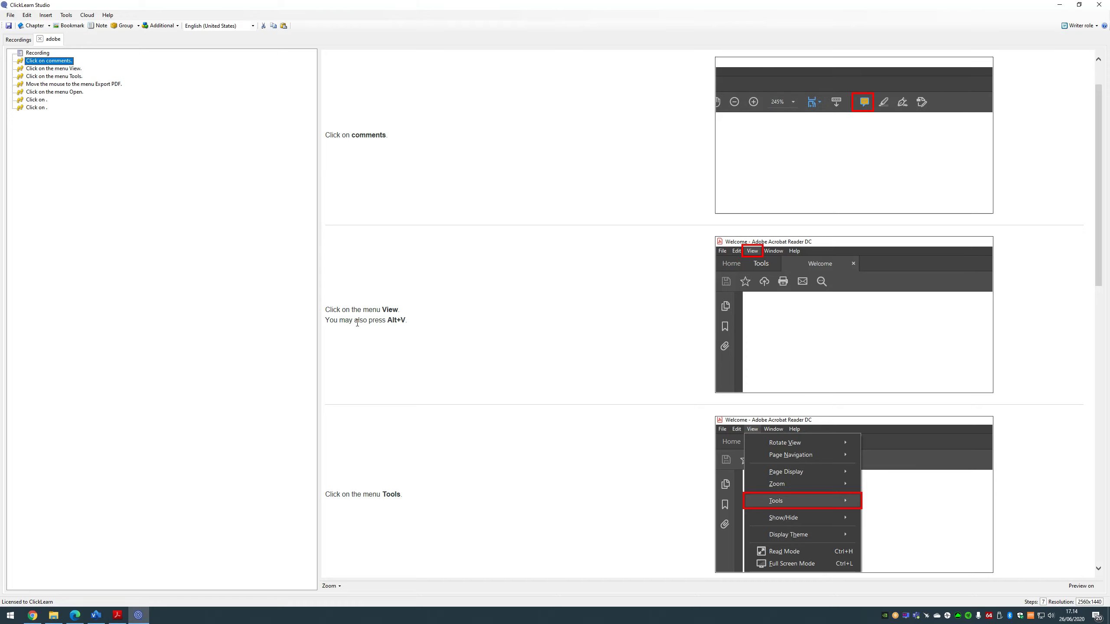
Step: Redraw the red highlight in the thumbnail of the unnamed step after Open so it frames the Cancel button
scroll(435, 274, down, 3)
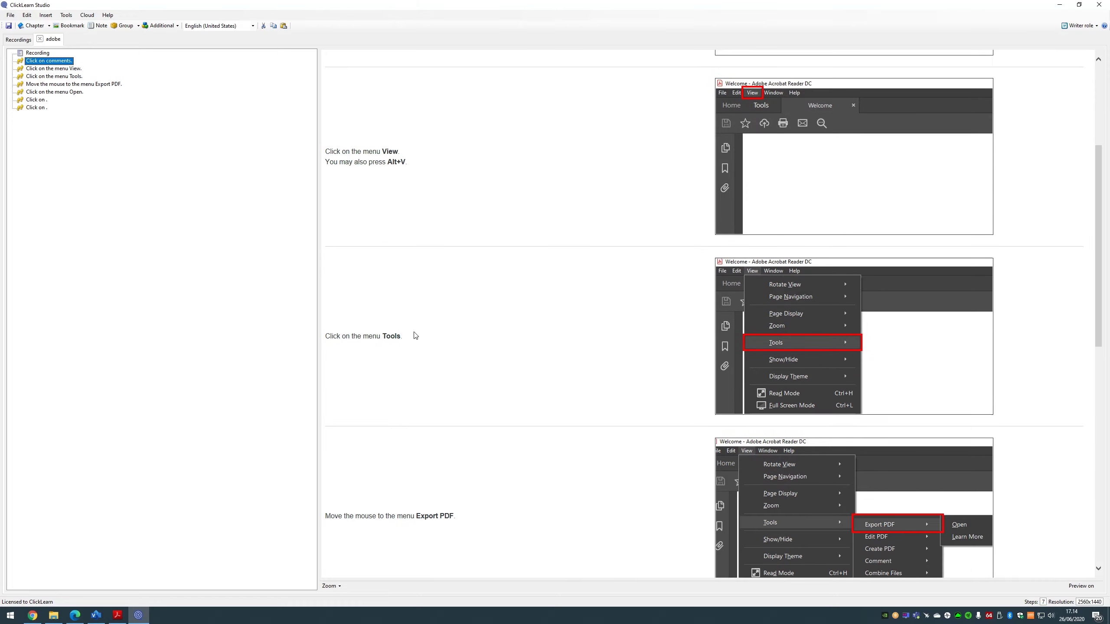
scroll(437, 275, down, 5)
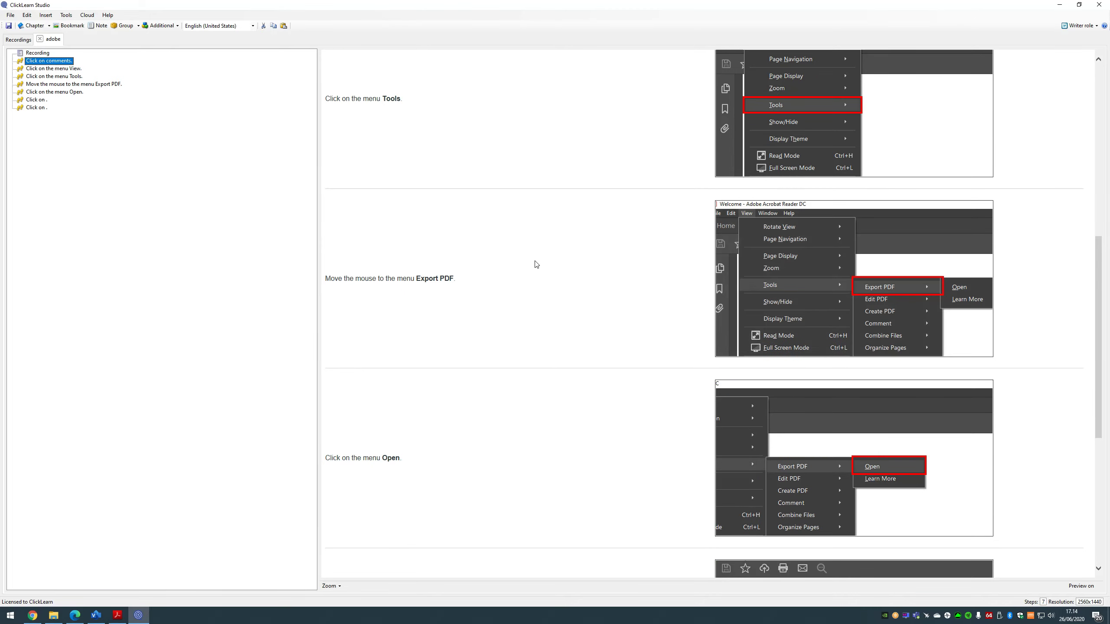
scroll(526, 265, down, 5)
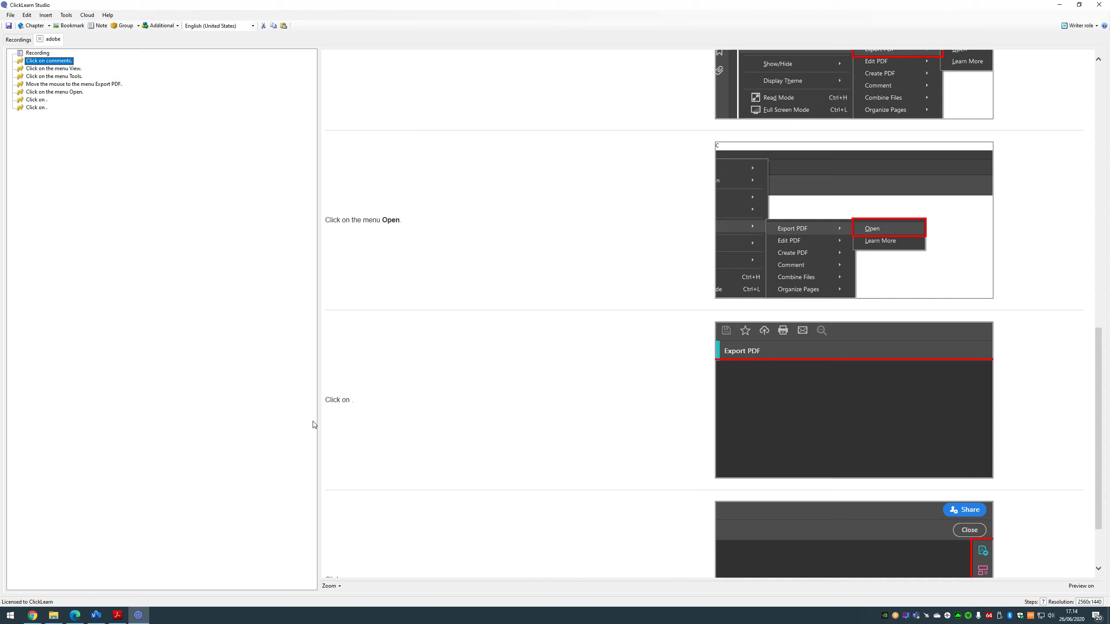
click(345, 400)
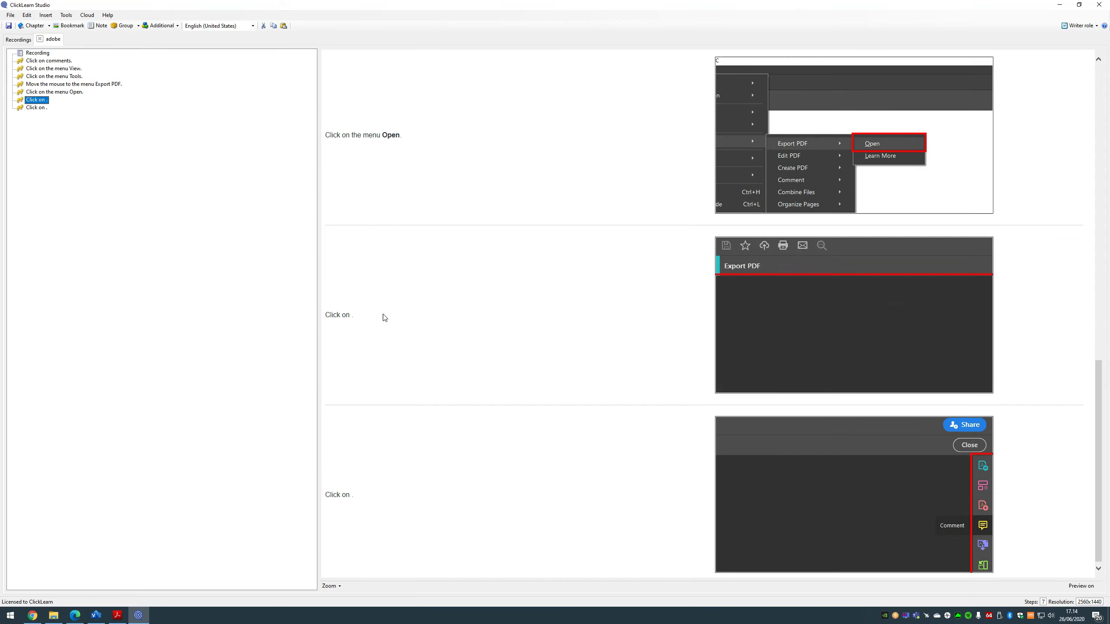
double_click(35, 104)
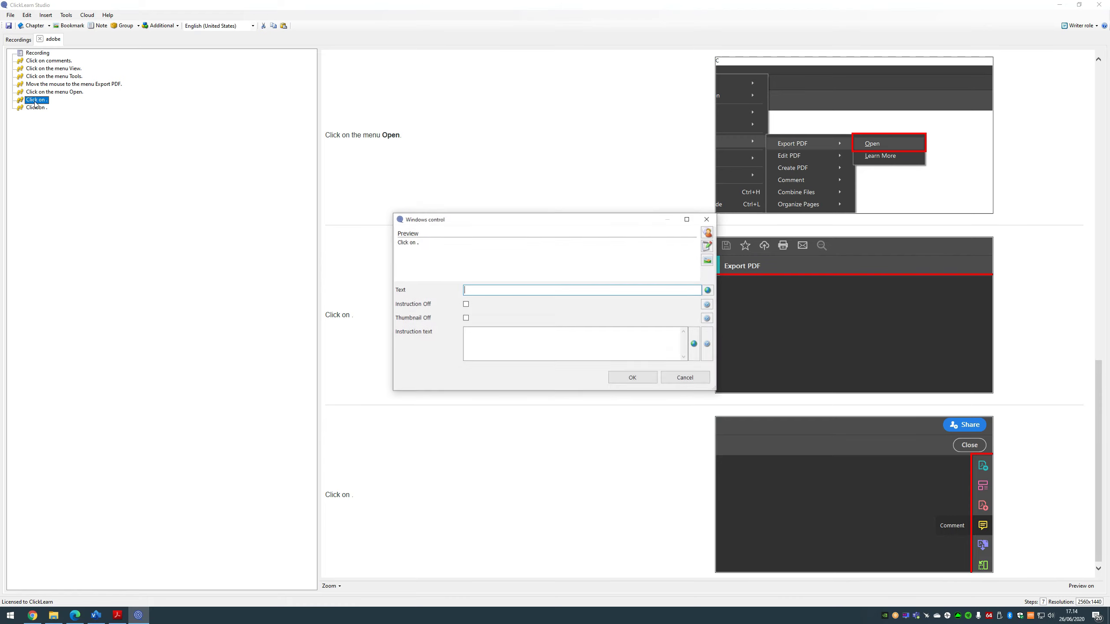
click(710, 262)
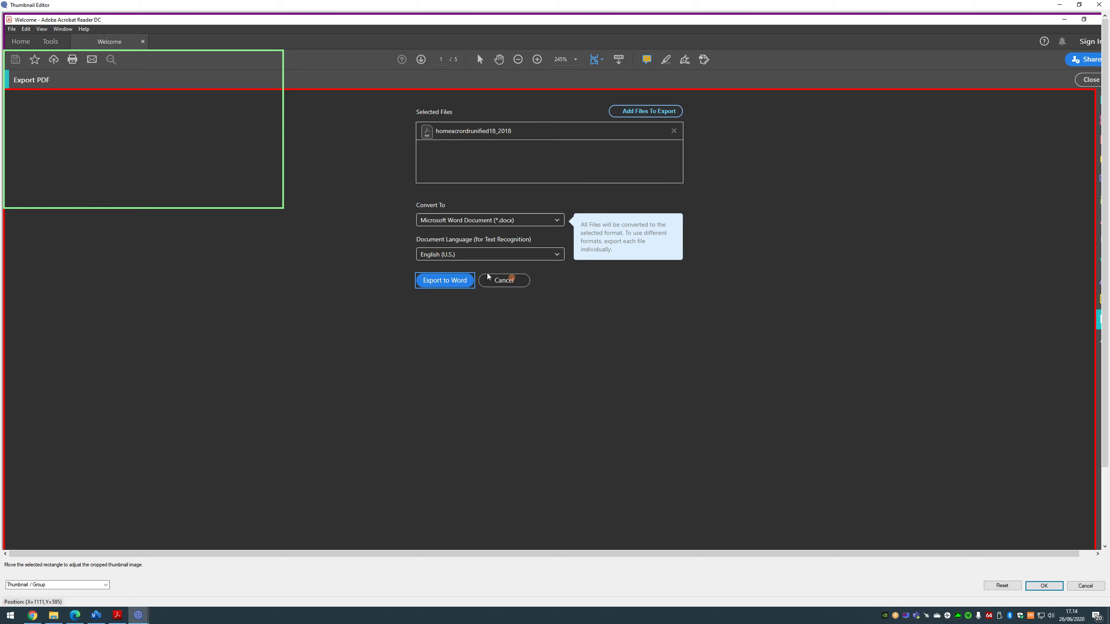
drag(485, 273, 520, 291)
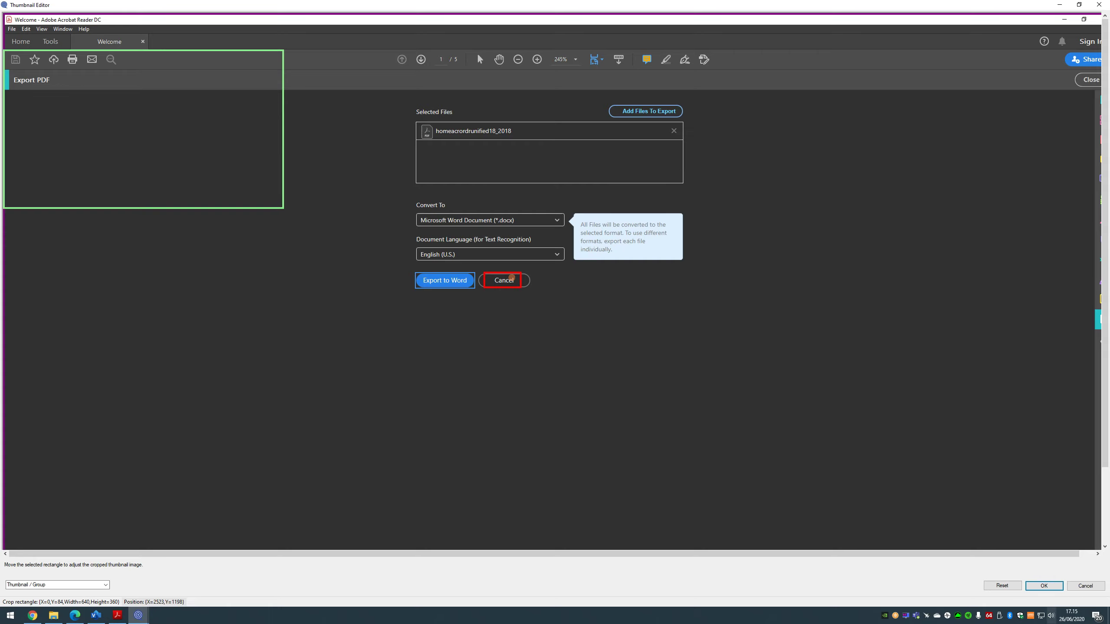
click(1044, 586)
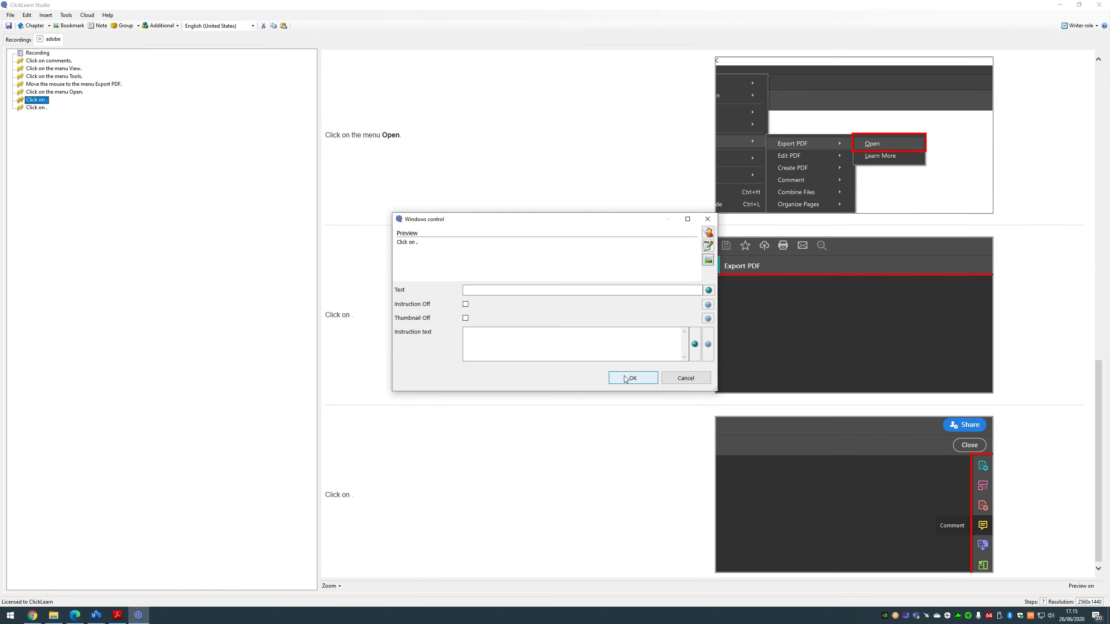
click(624, 378)
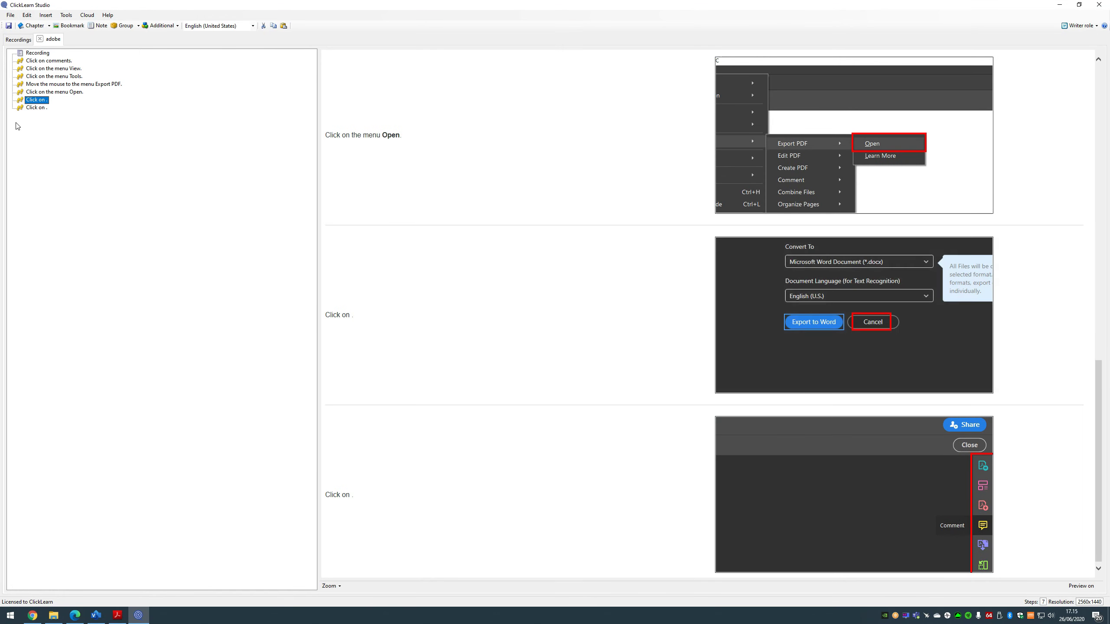
Step: Set the text of the step that highlights the Cancel button to "cancel"
double_click(33, 101)
text(cancel)
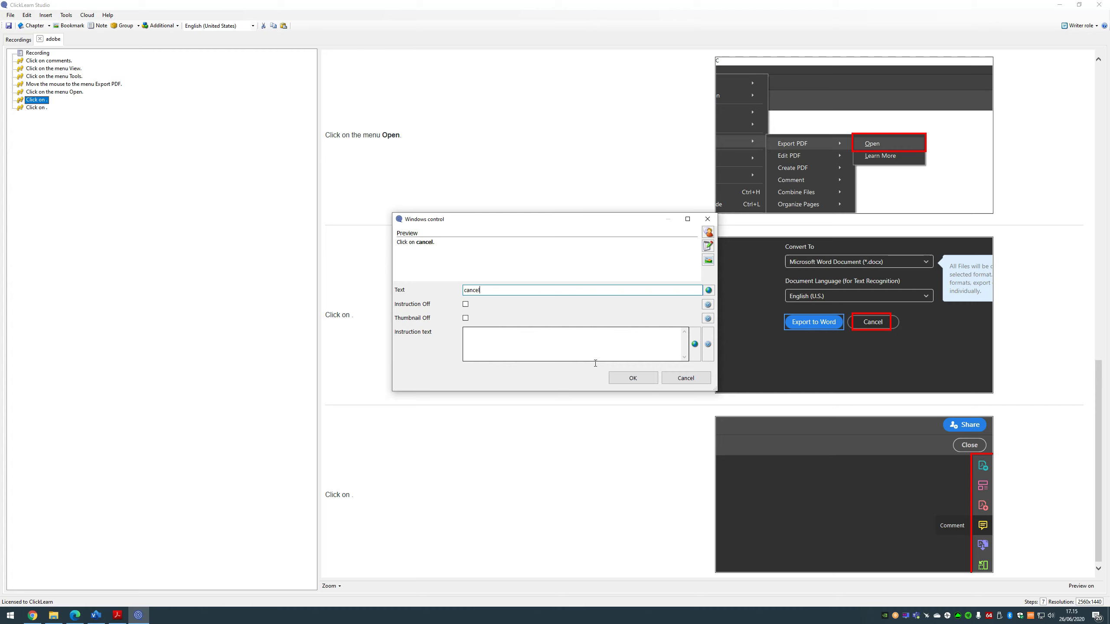
click(636, 378)
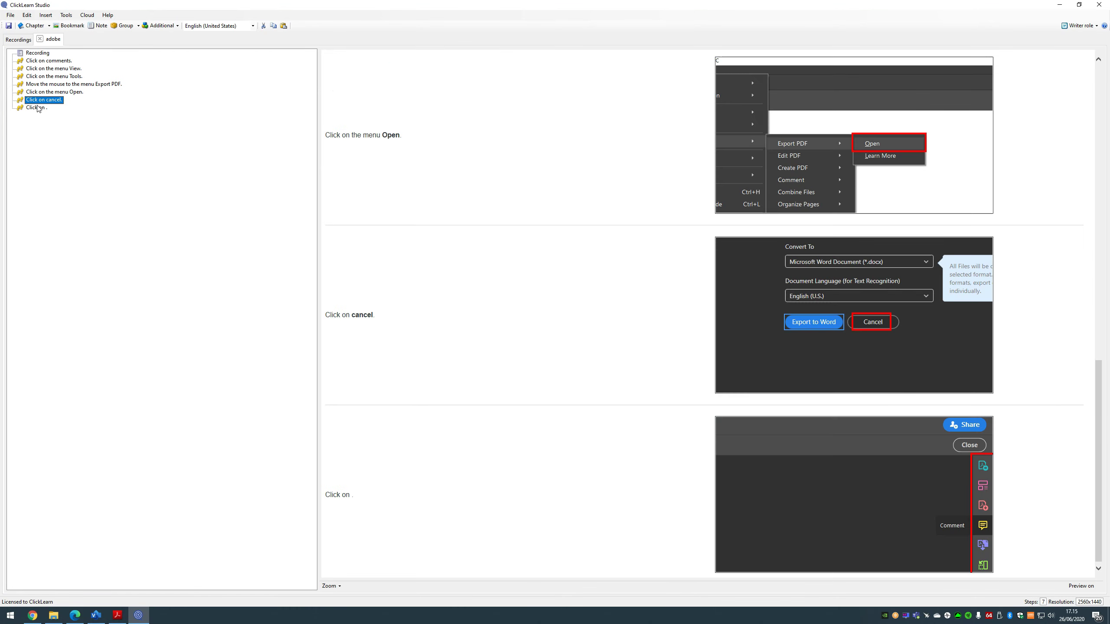
Step: Redraw the last step's thumbnail highlight around the Comment icon only and set the step's text to "comments"
click(38, 108)
double_click(38, 108)
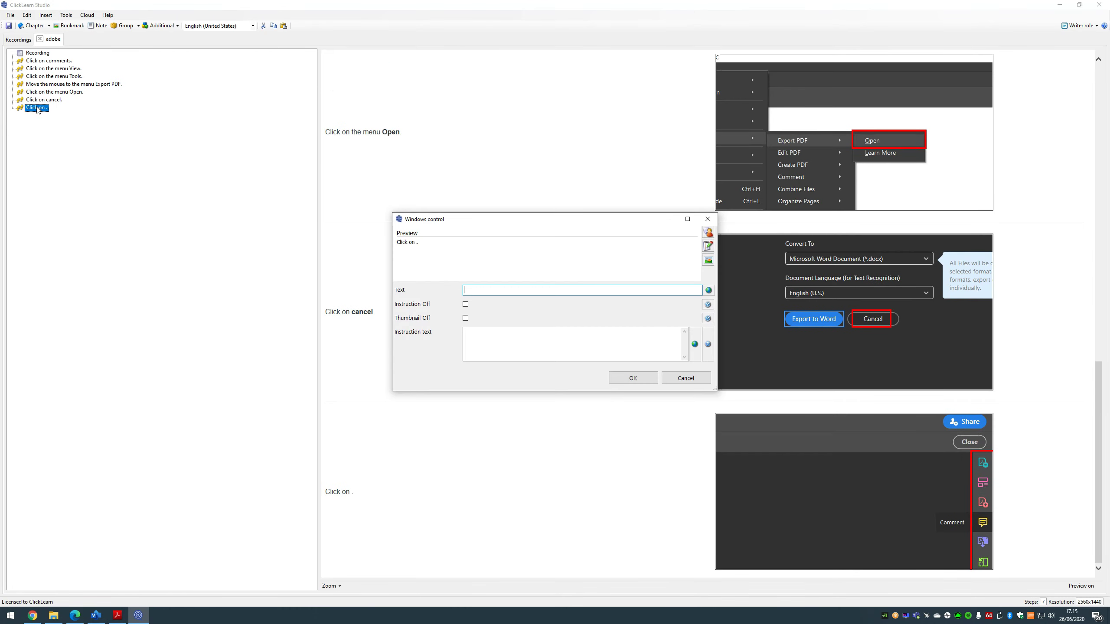
click(708, 260)
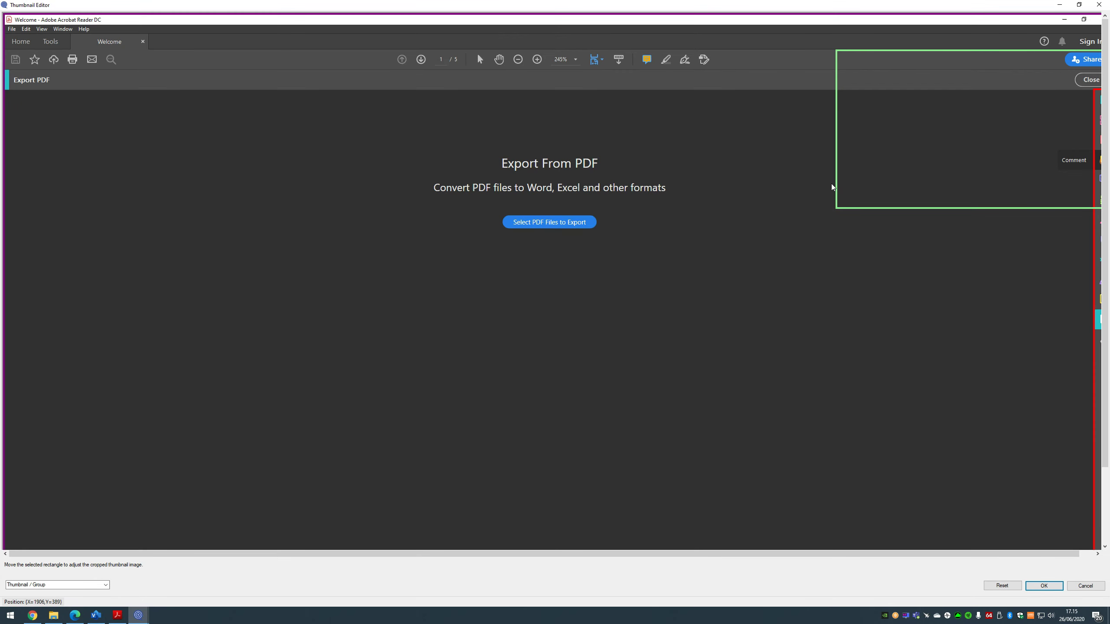
click(1087, 554)
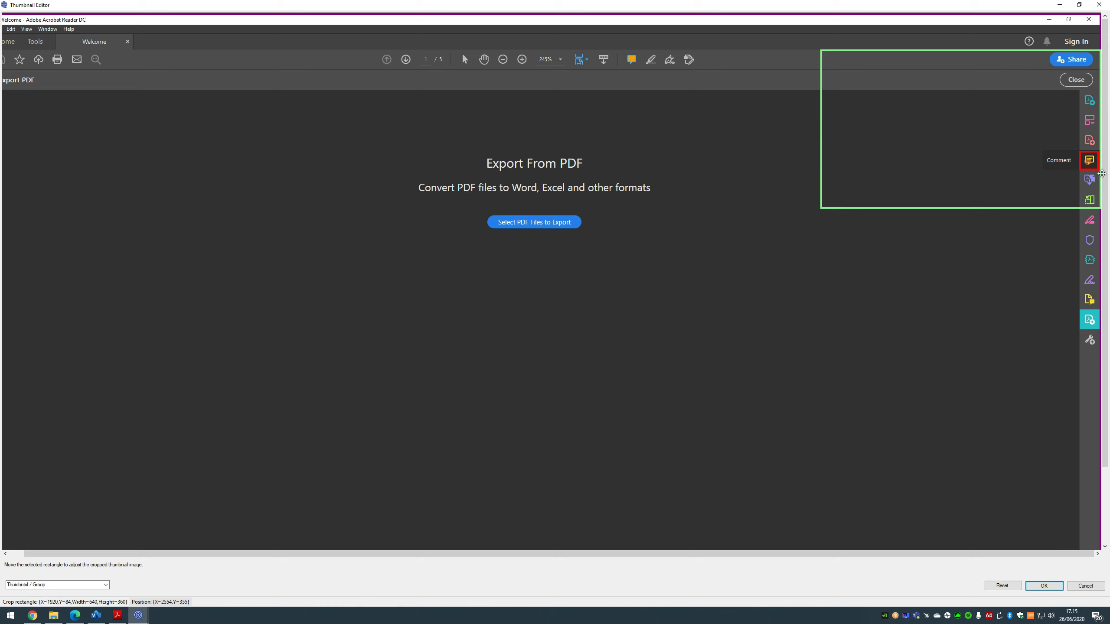
click(1044, 586)
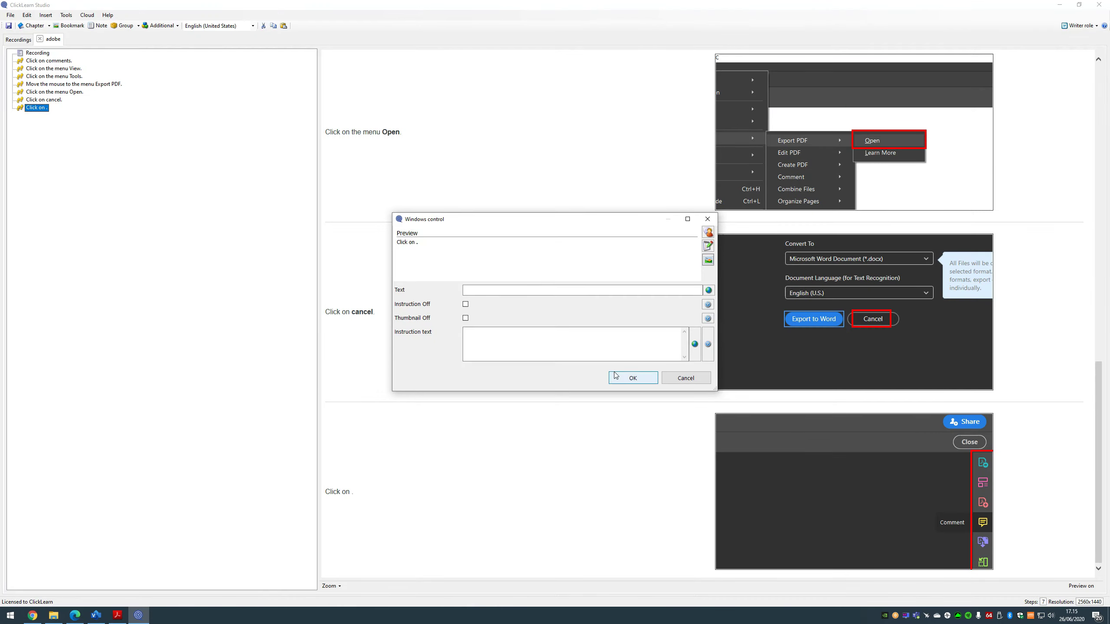
click(485, 288)
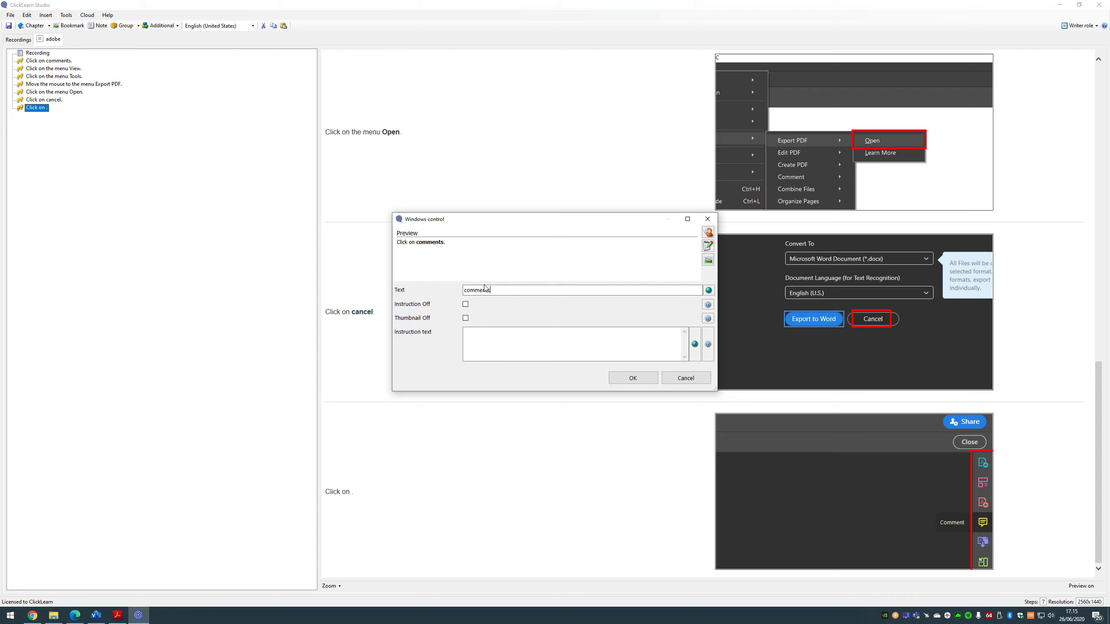
text(comments)
click(640, 381)
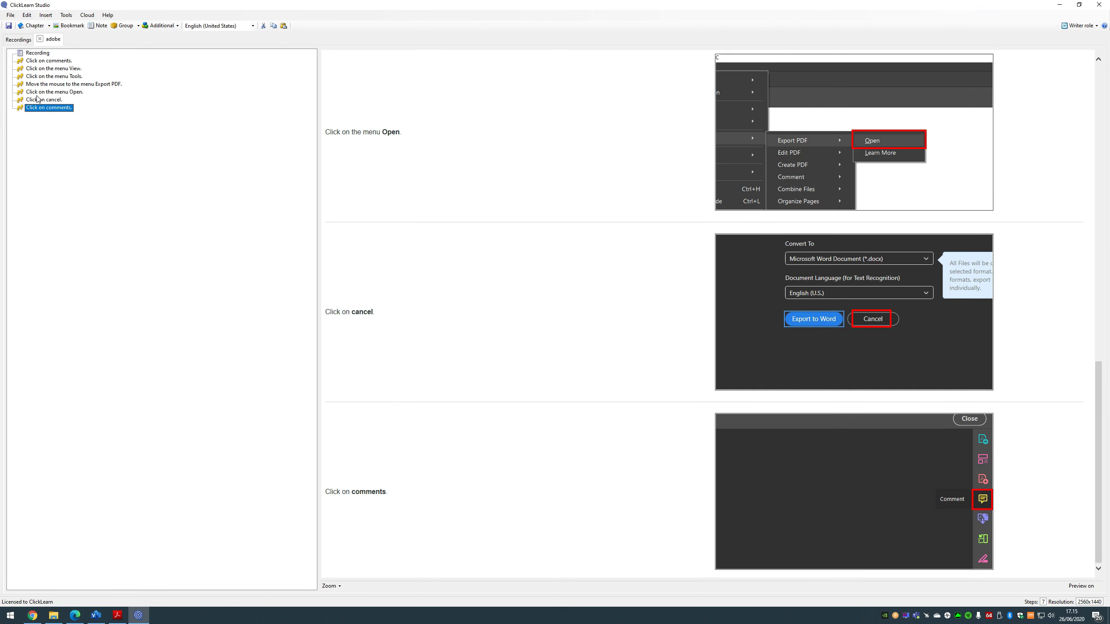
Step: Correct the last step's text to "comment" and review the instructions back to the beginning
double_click(45, 112)
key(End)
key(BackSpace)
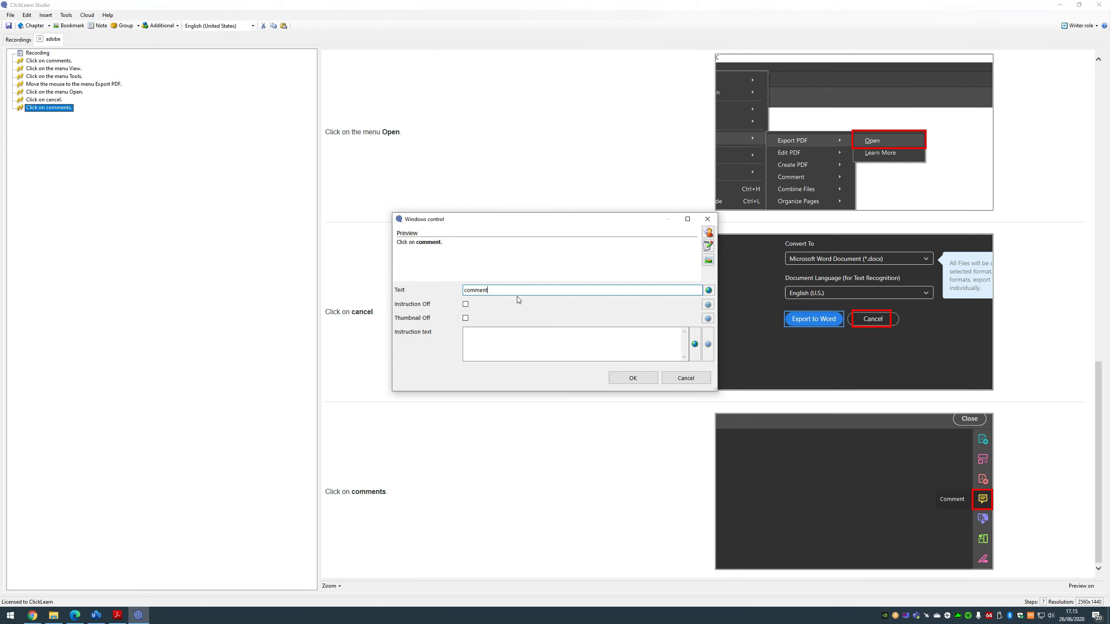
click(635, 381)
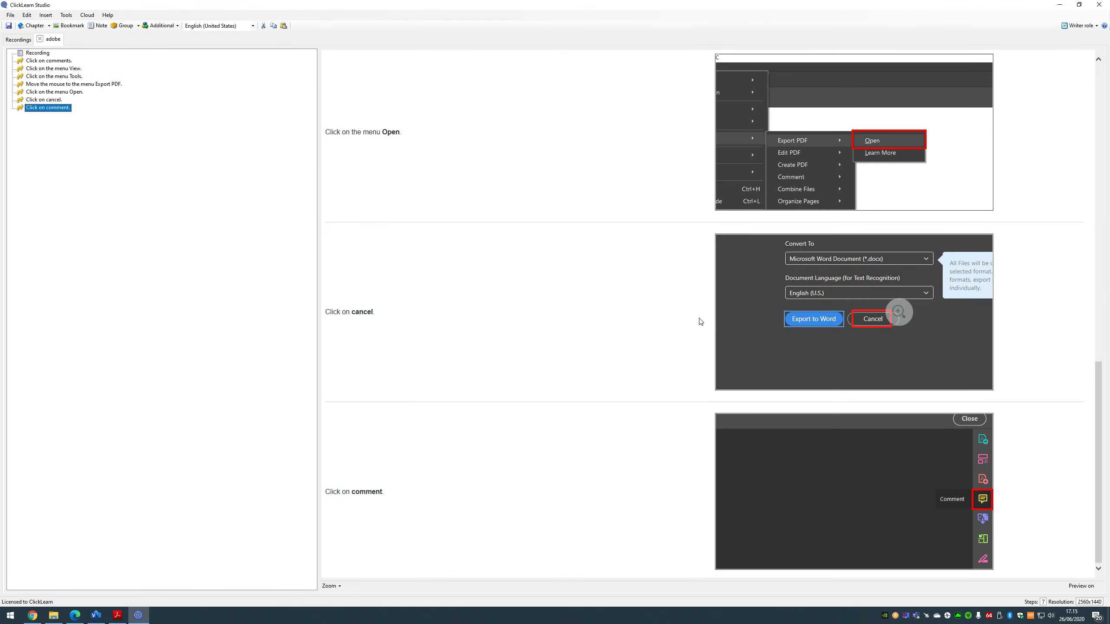
scroll(747, 327, up, 5)
scroll(534, 323, up, 5)
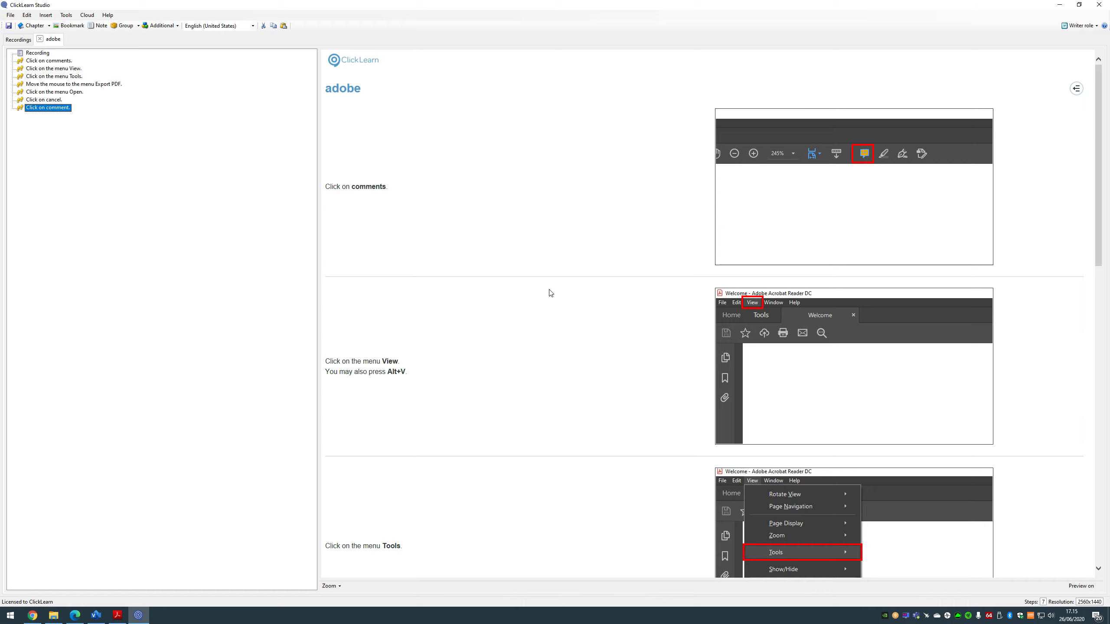
Step: Combine the consecutive View, Tools, Export PDF and Open steps into one numbered group of steps, highlighted together on the last image and cropped to group
scroll(541, 295, down, 6)
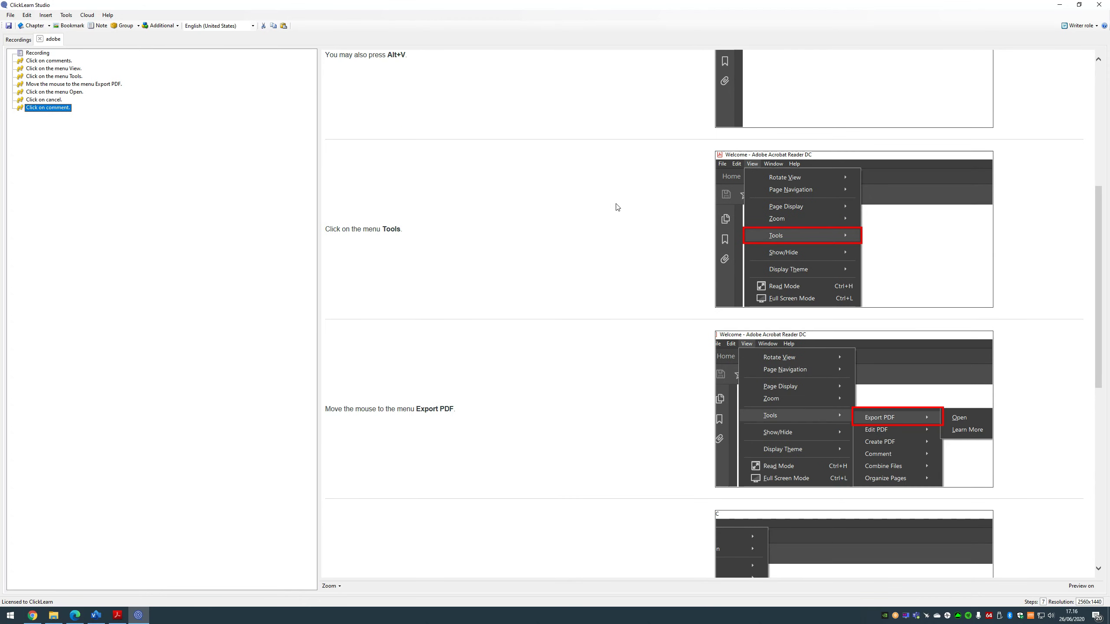
scroll(652, 214, down, 2)
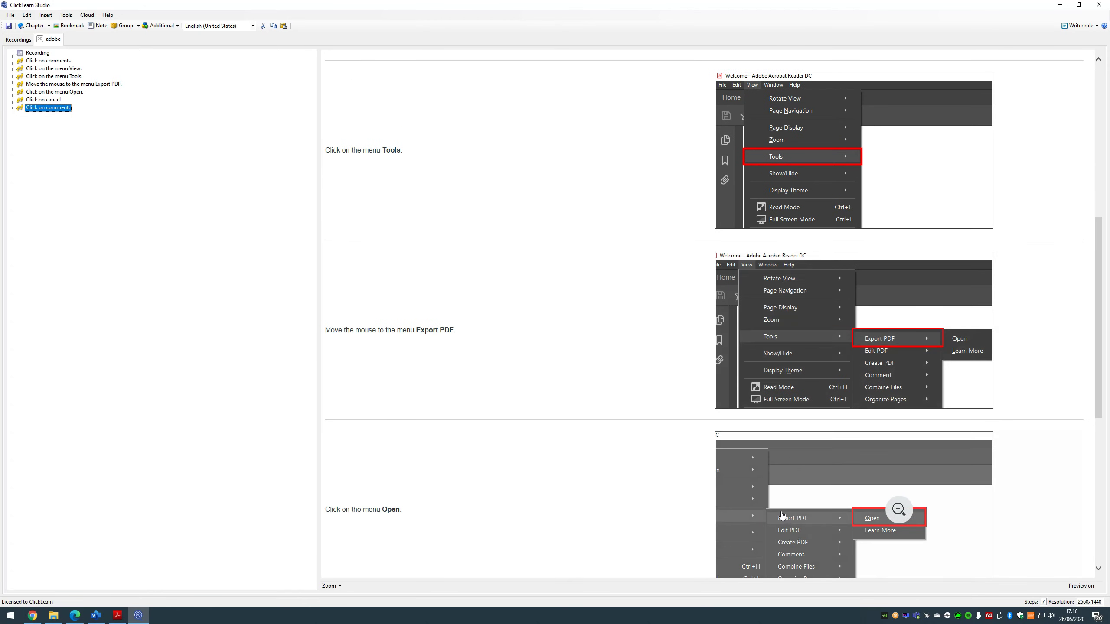
click(64, 62)
click(65, 68)
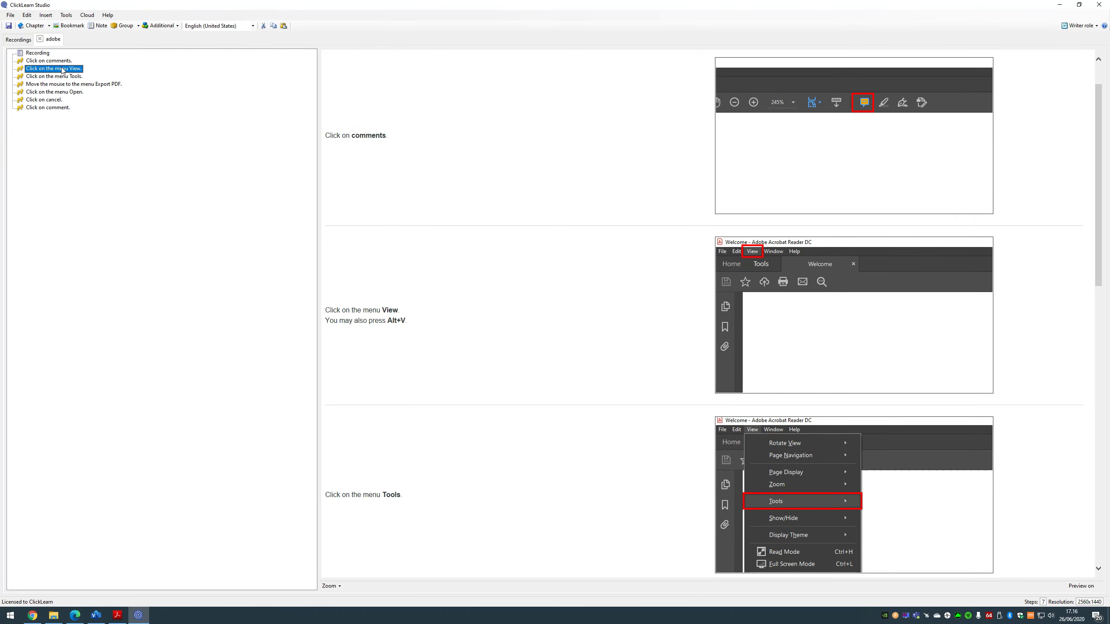
shift+click(68, 93)
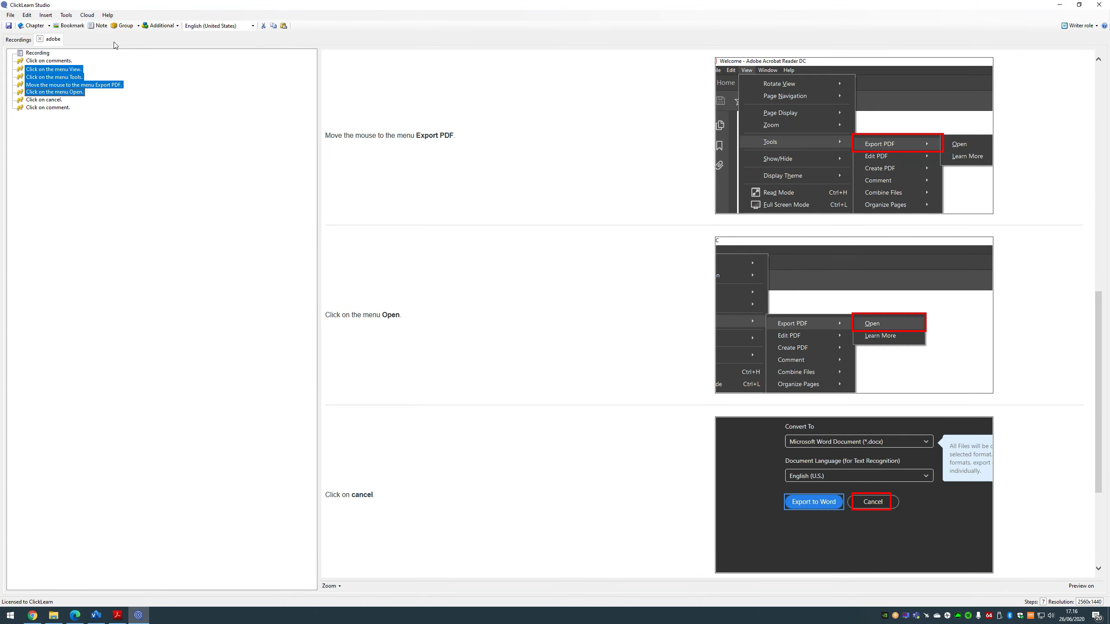
click(123, 25)
click(633, 366)
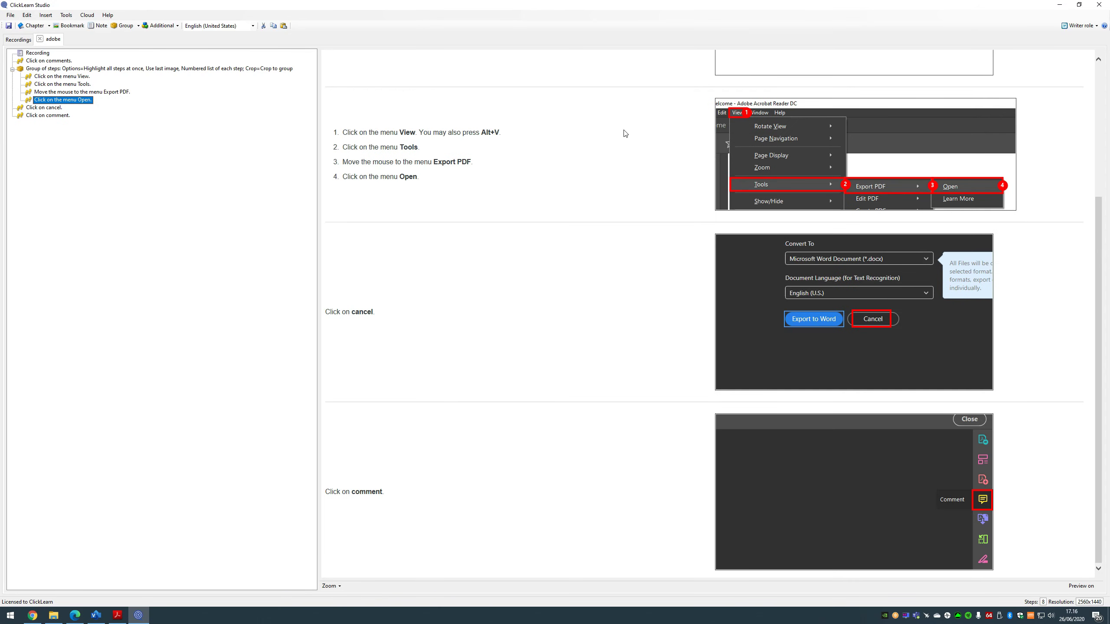
Step: Enlarge the thumbnail of the grouped menu steps to examine its numbered highlights
scroll(625, 134, up, 2)
click(117, 62)
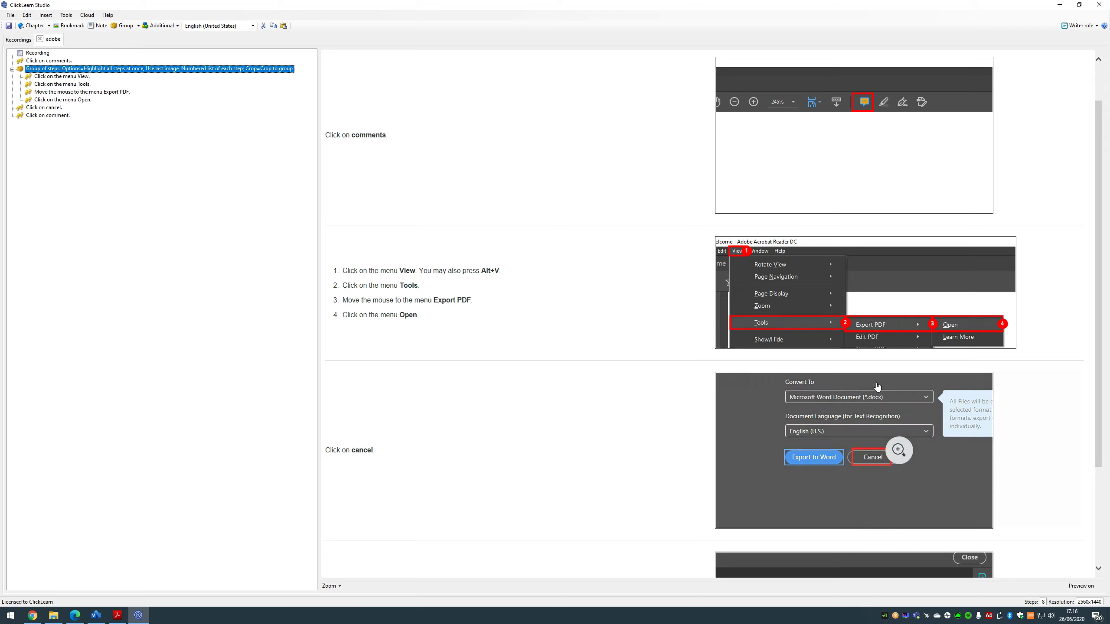
click(918, 278)
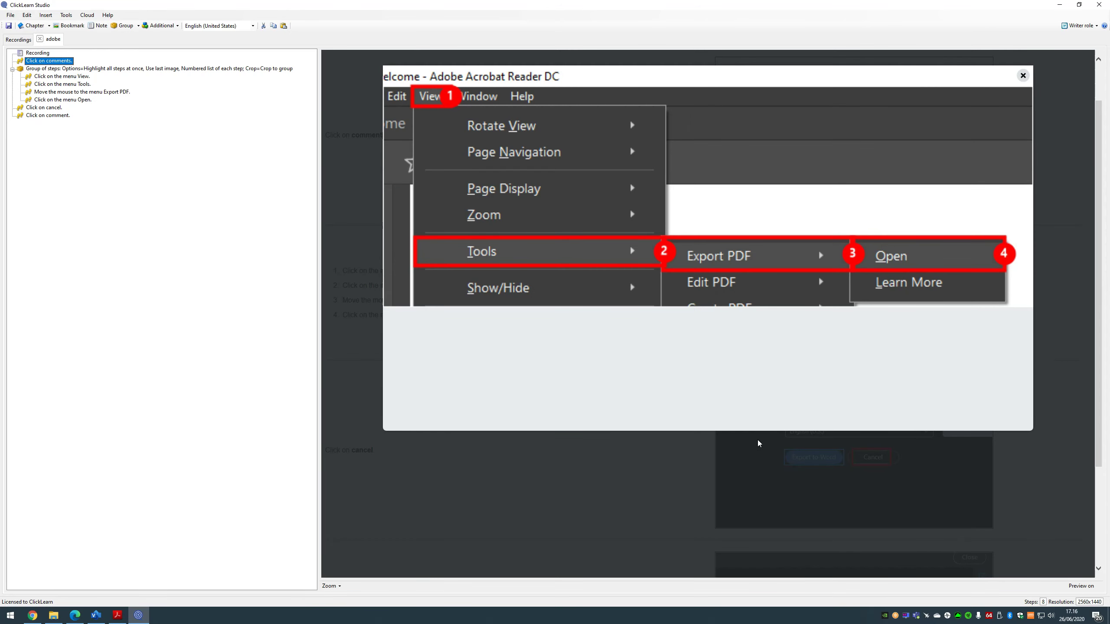
Step: Edit the step group's thumbnail and extend its crop rectangle downward to a height of about 520 so it covers the full menus
click(227, 69)
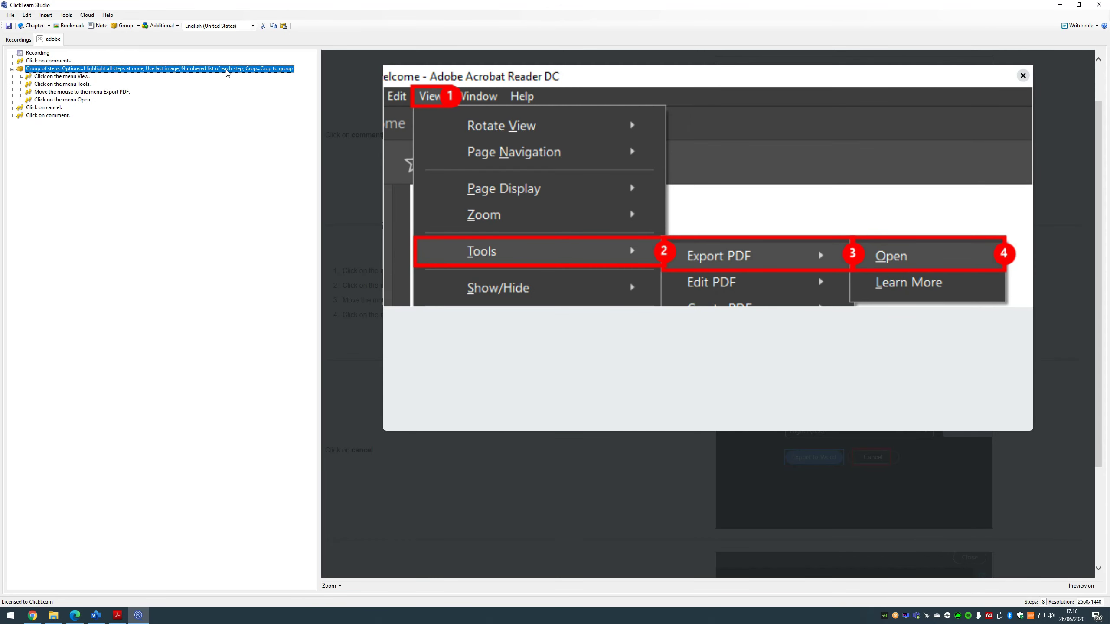
double_click(227, 70)
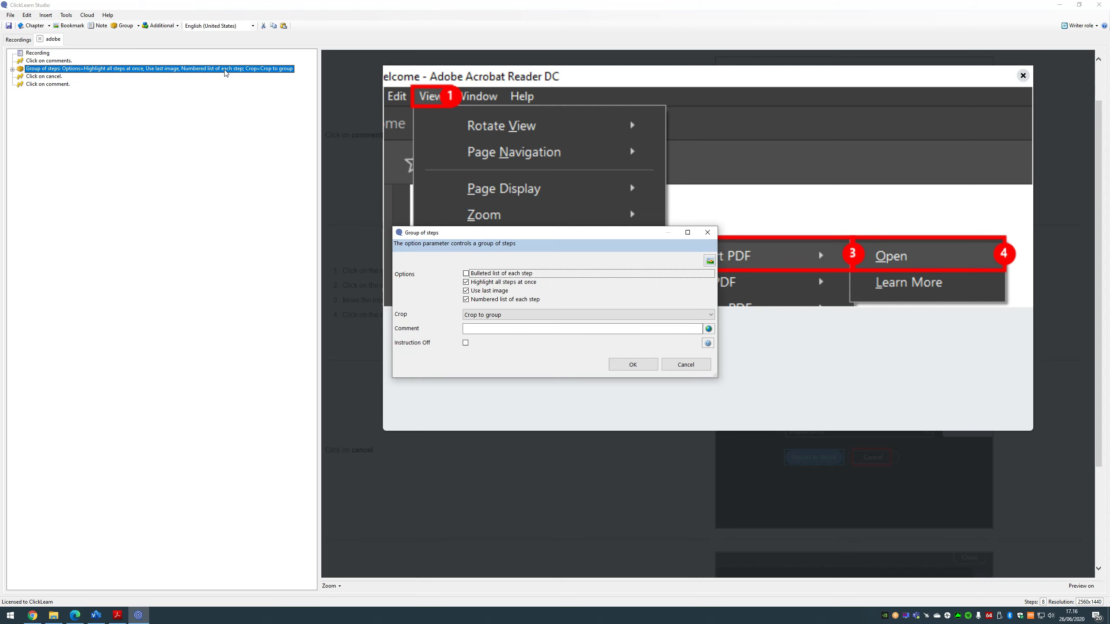
click(496, 315)
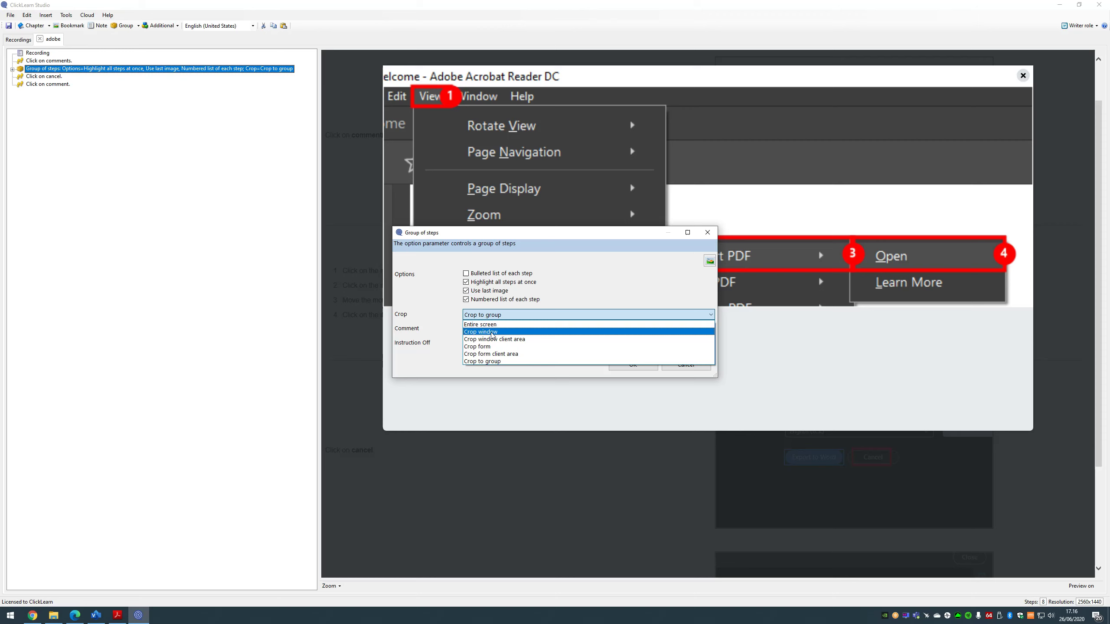
click(586, 301)
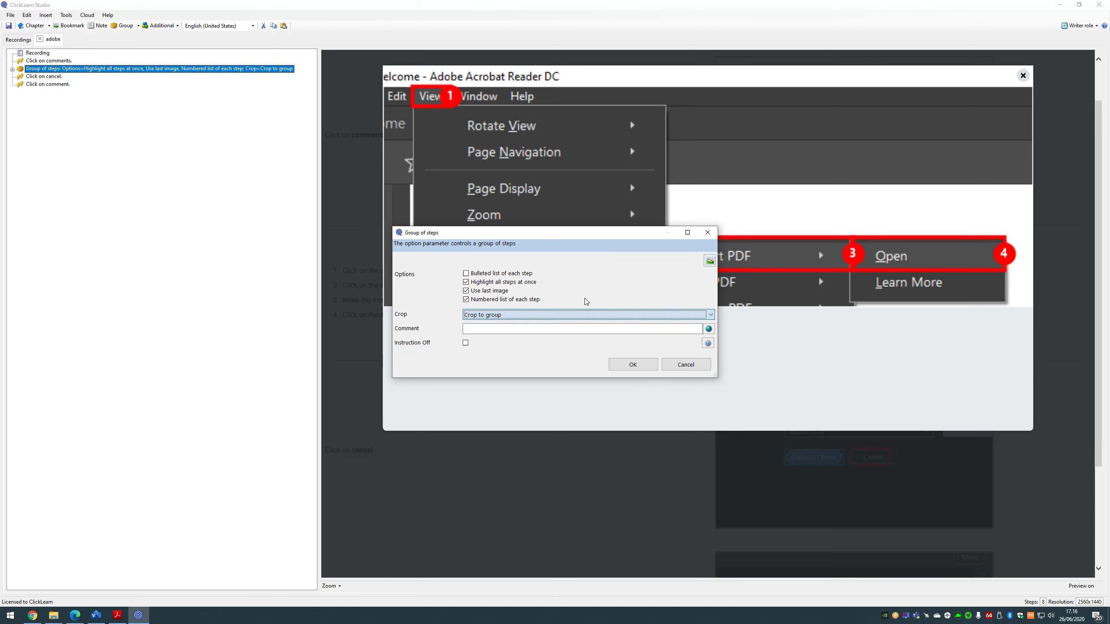
click(710, 261)
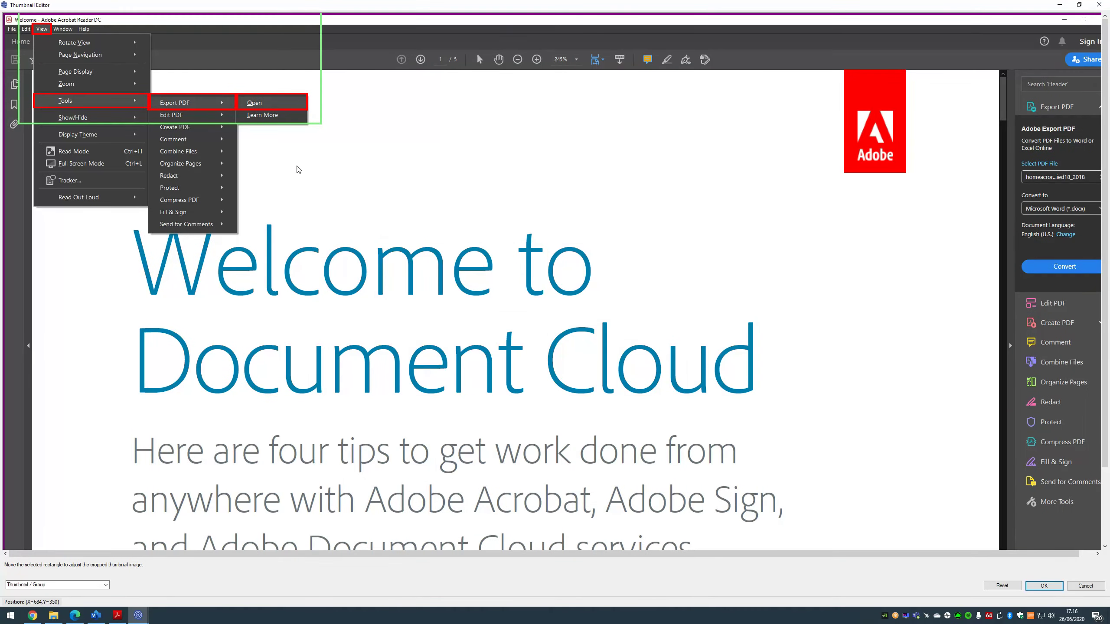
drag(249, 128, 234, 236)
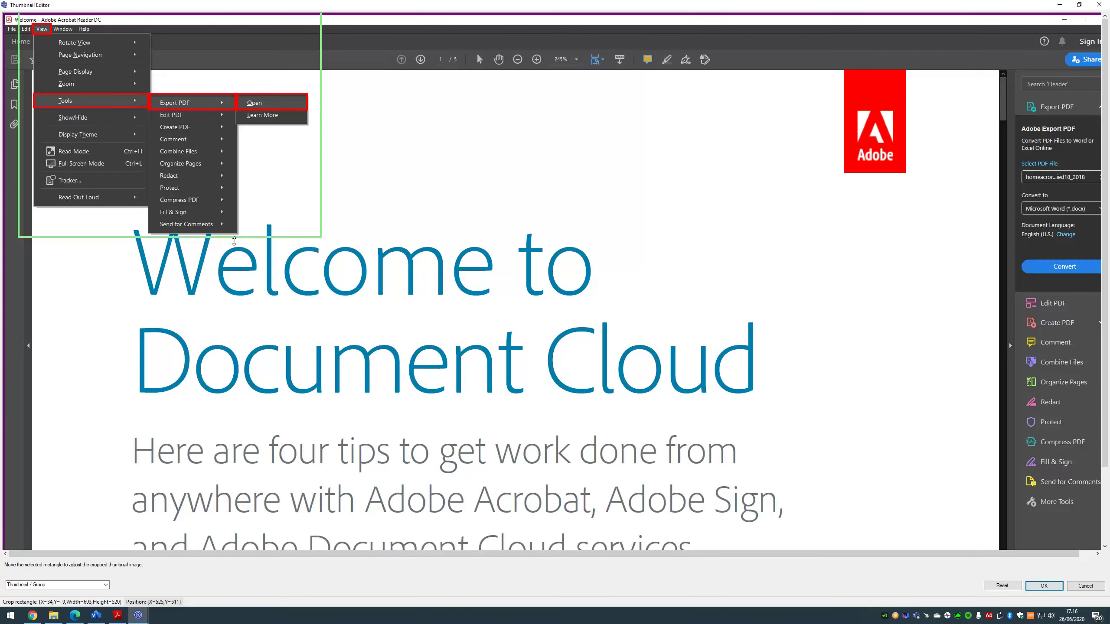
click(1043, 586)
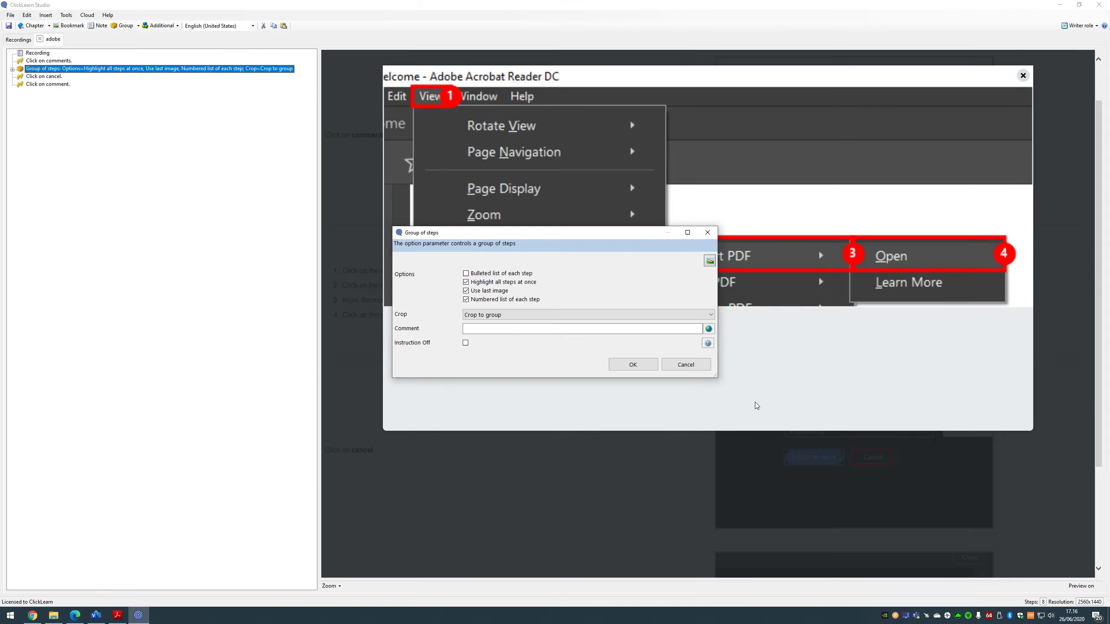
click(634, 367)
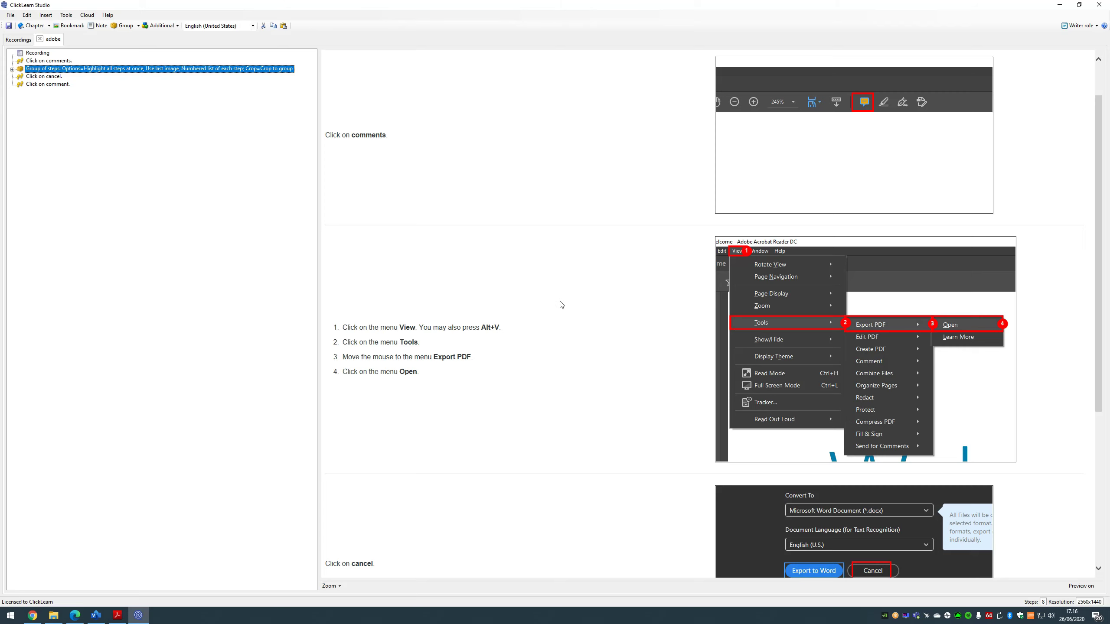
Step: Review the group's updated thumbnail and close the adobe recording, saving the changes
scroll(562, 305, down, 2)
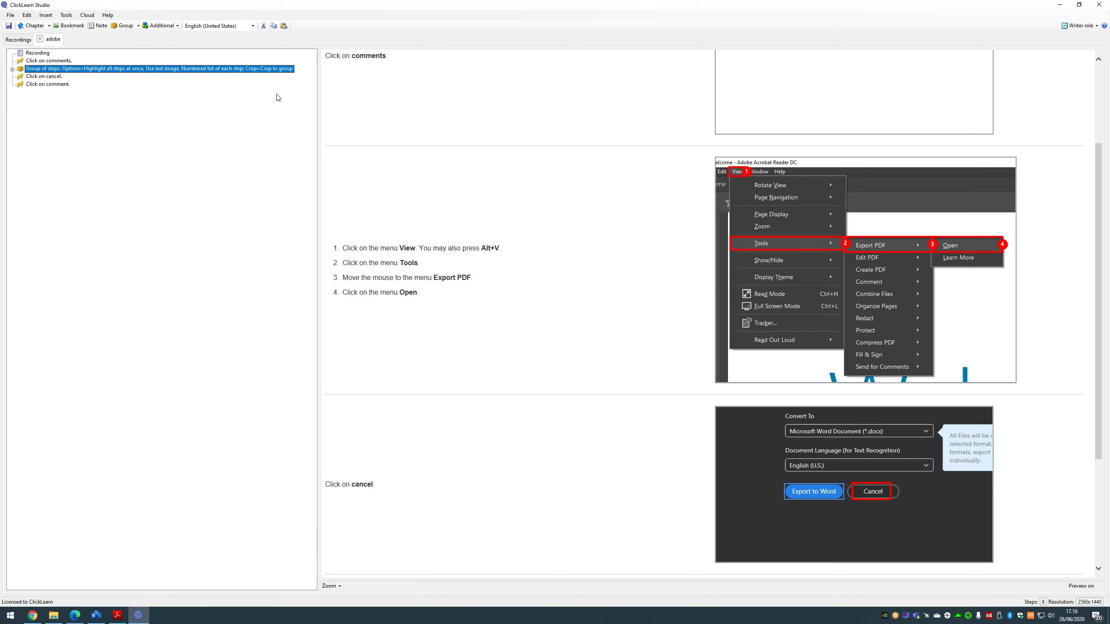
click(40, 39)
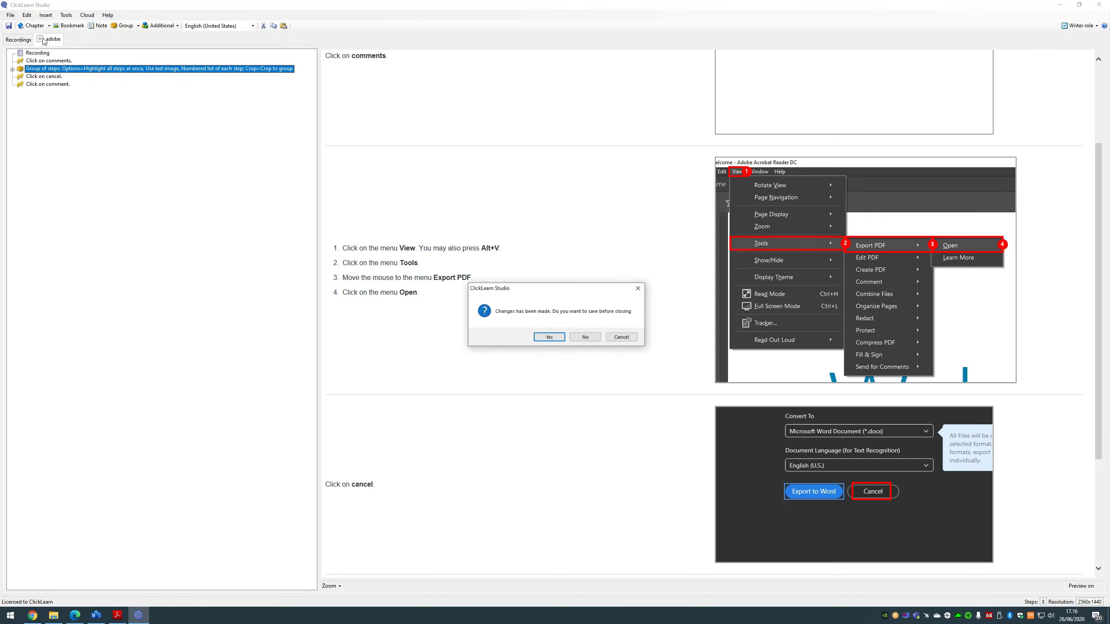
click(556, 340)
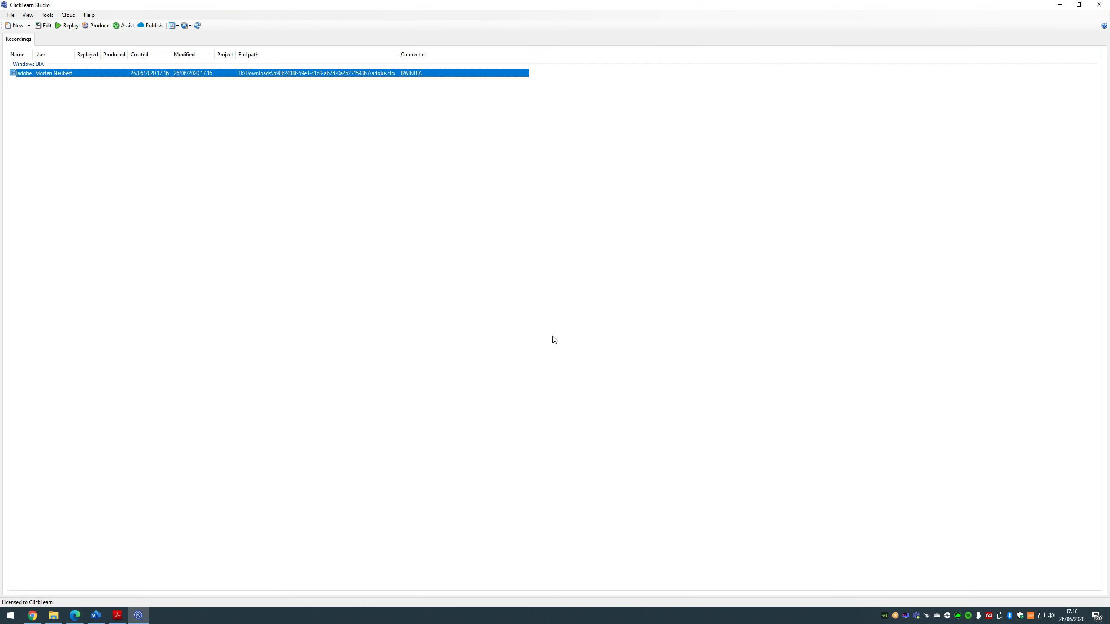
Step: Restore the ClickLearn Studio window to its smaller size, close Acrobat Reader and minimize ClickLearn Studio
click(1079, 6)
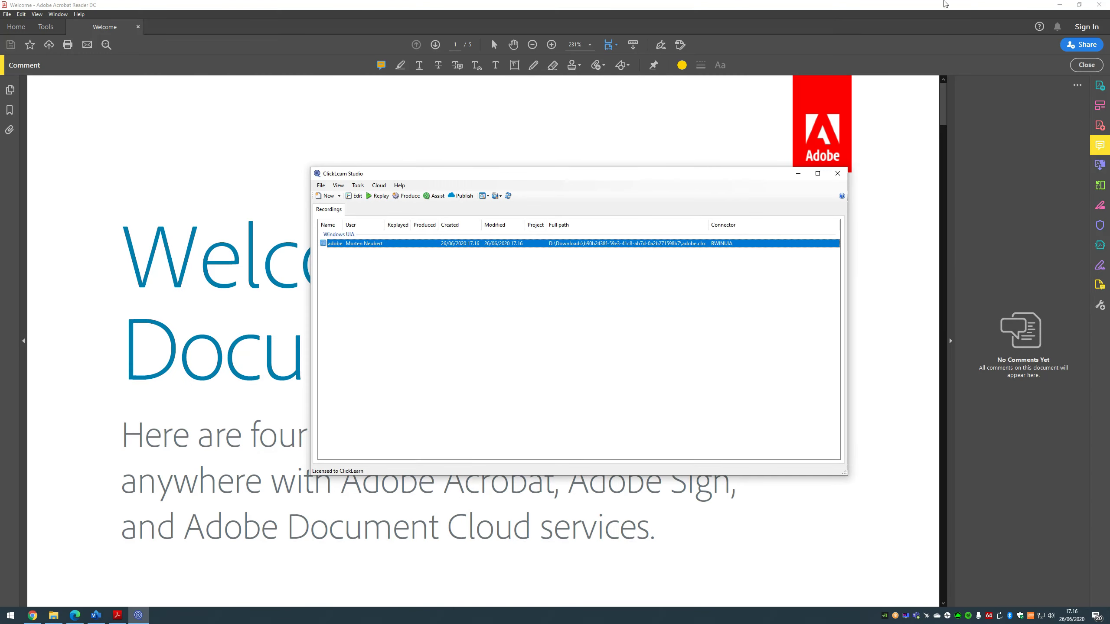
click(1099, 5)
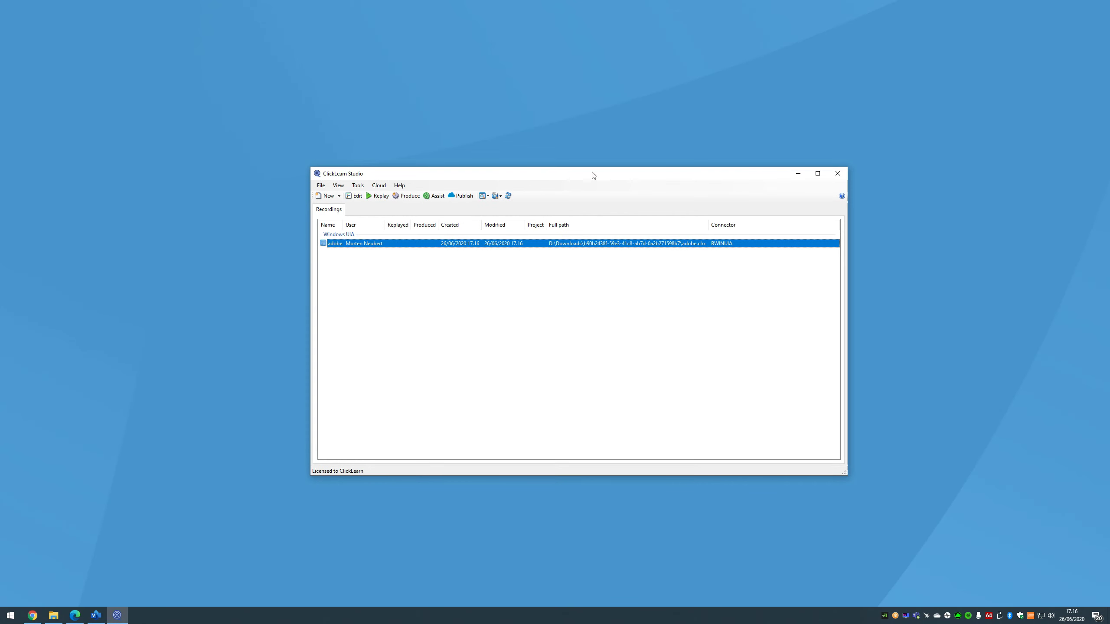
click(798, 174)
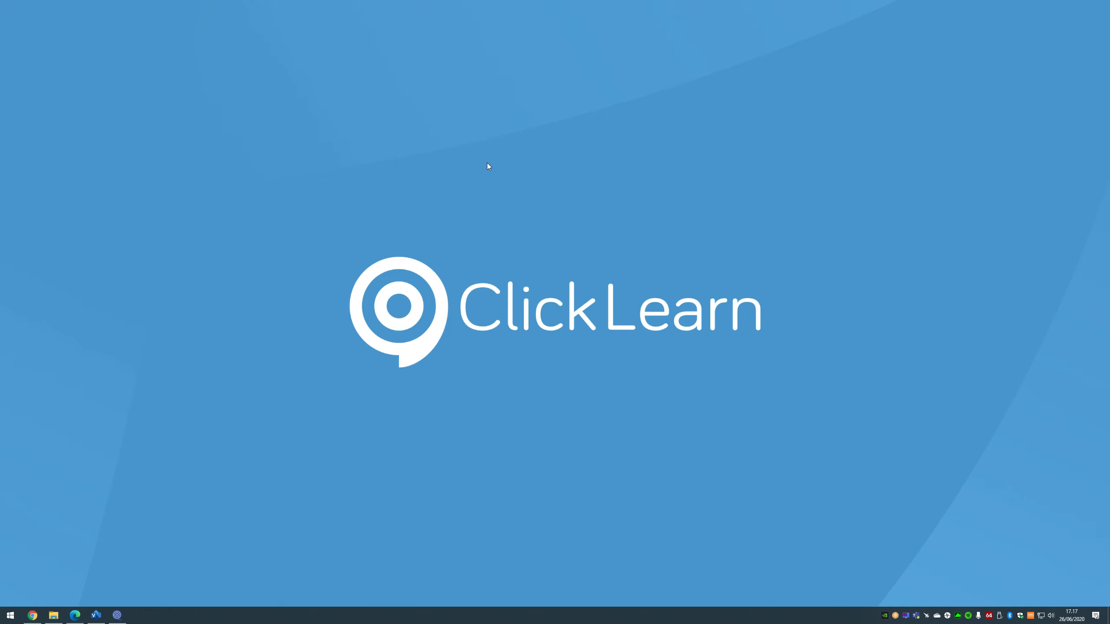
Step: Reveal the desktop icons, launch MSI Afterburner and move its window to the upper middle of the desktop
double_click(493, 172)
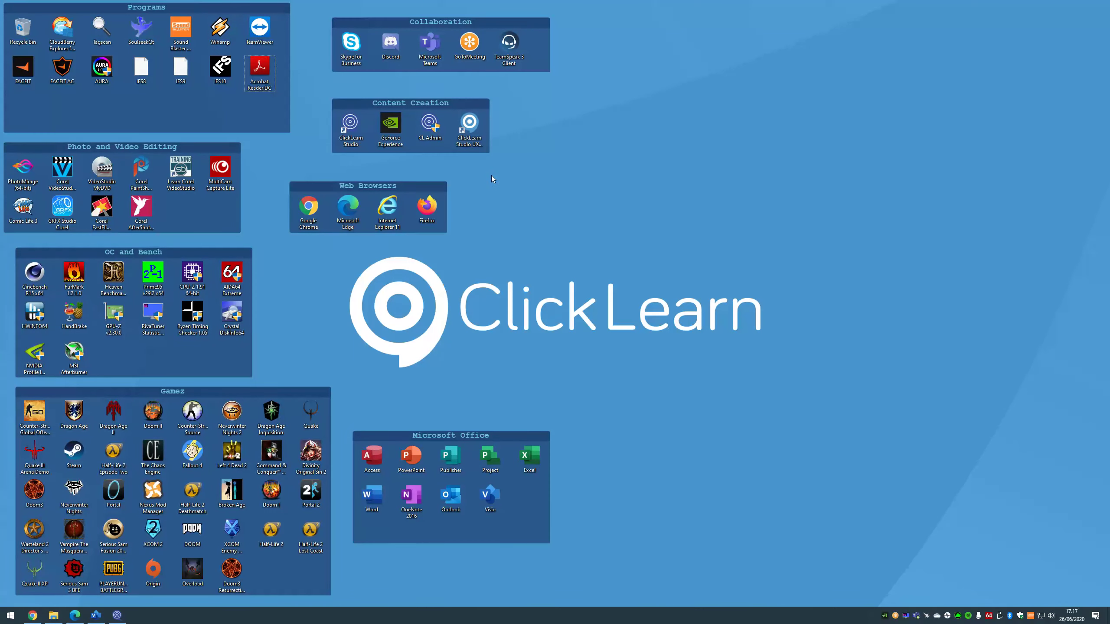
double_click(74, 351)
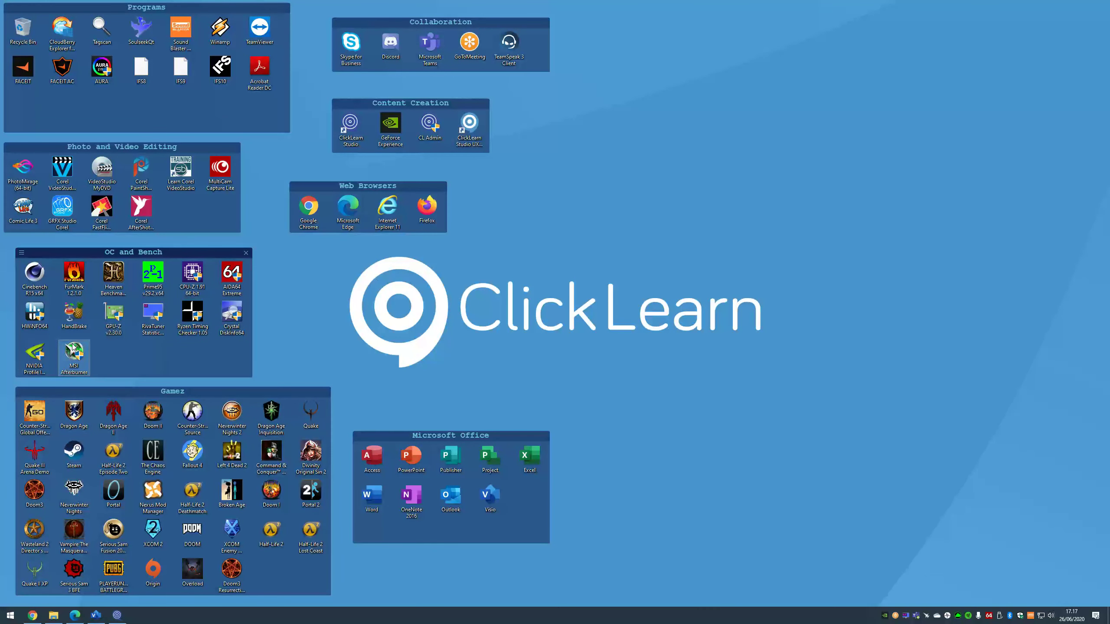
double_click(343, 301)
drag(770, 236, 642, 143)
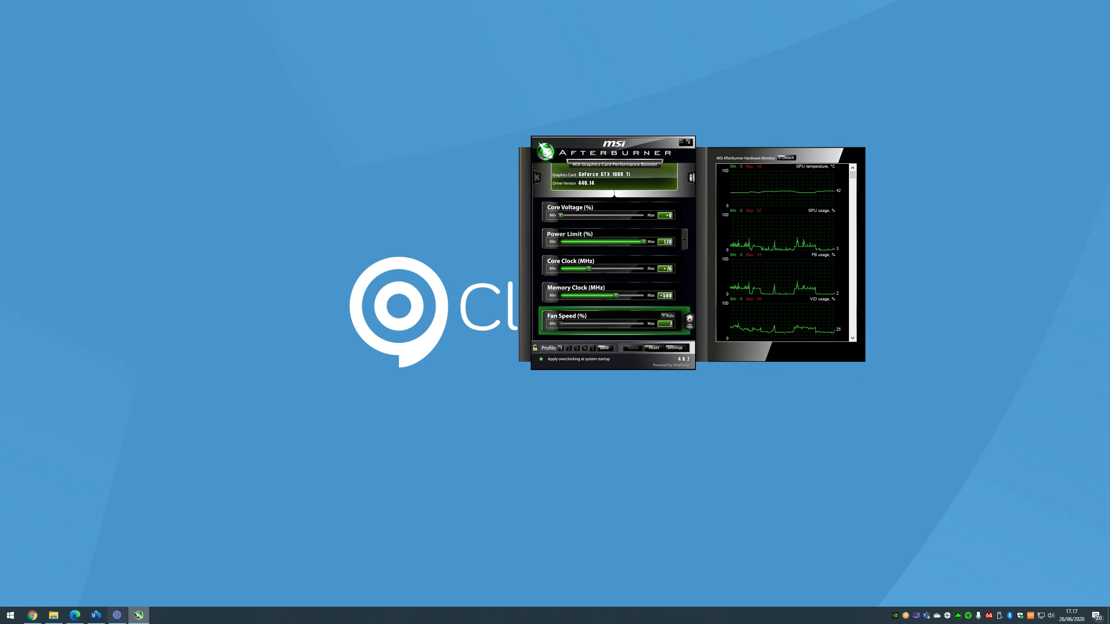
Step: Switch to ClickLearn Studio and start a new Windows Applications recording in English (United States)
click(118, 577)
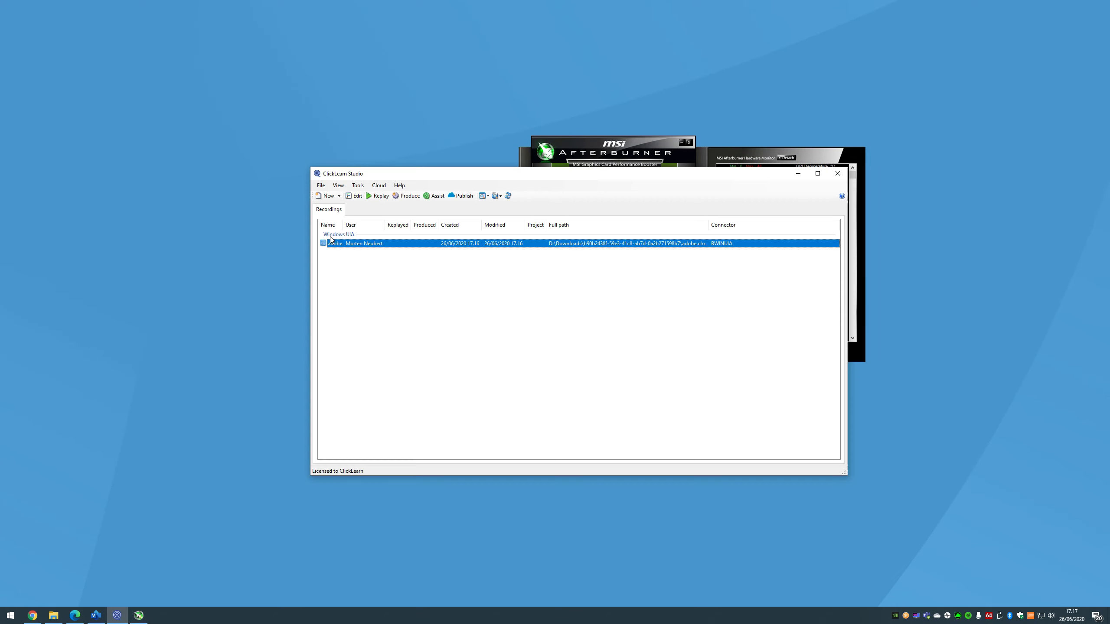
click(339, 196)
click(343, 208)
click(372, 211)
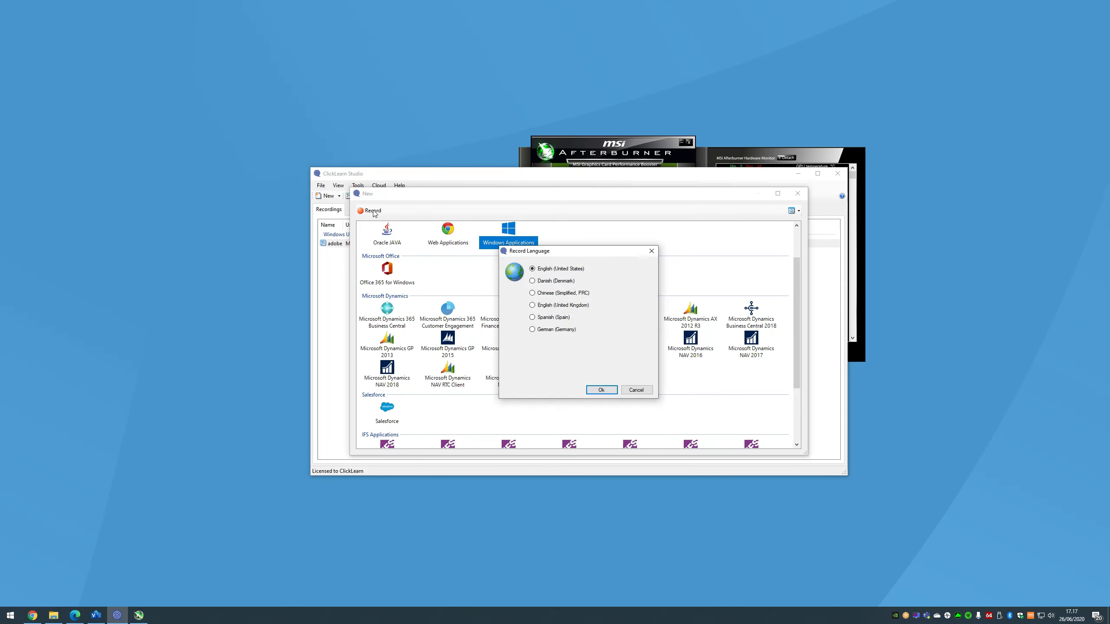
click(600, 392)
click(585, 362)
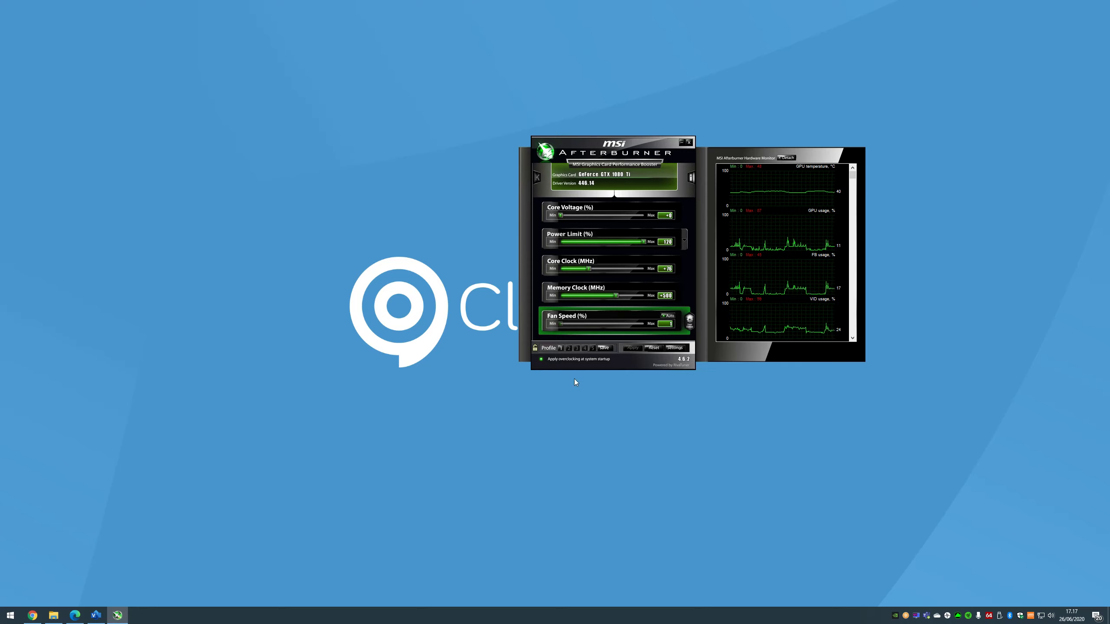
Step: Perform the procedure in MSI Afterburner during the recording: load profile 1, apply it and close the program
click(562, 348)
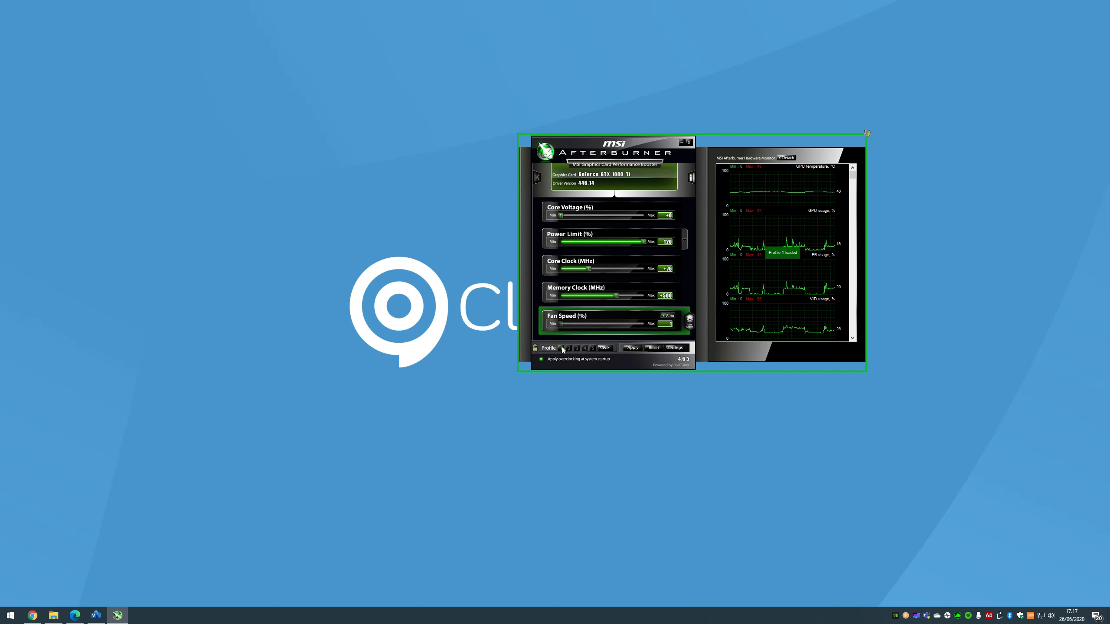
click(633, 348)
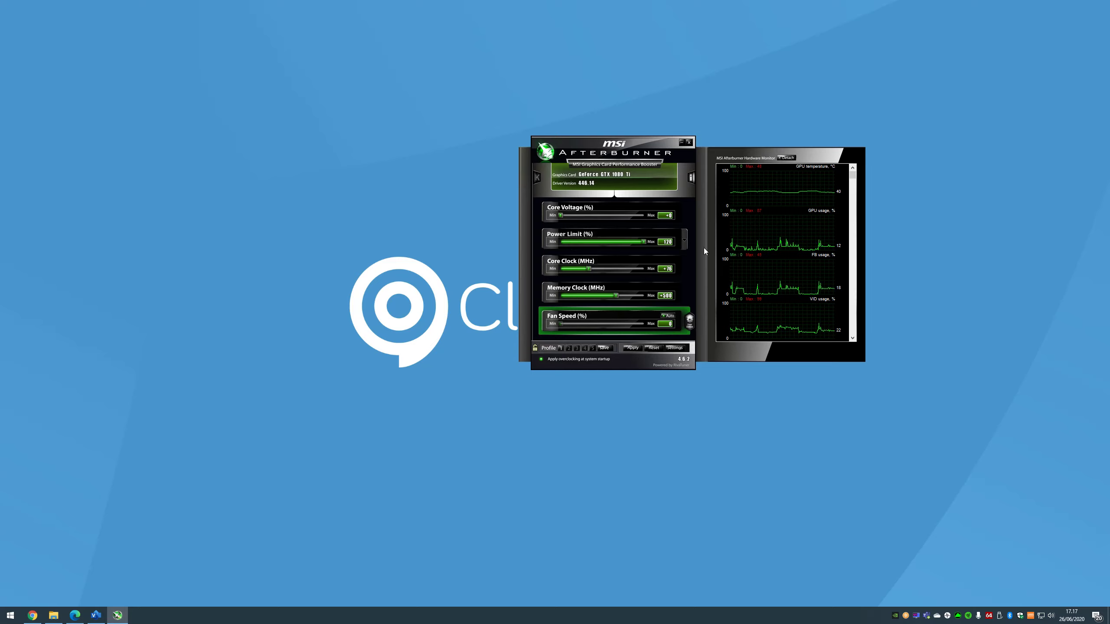
click(689, 143)
Step: Finish the recording and save it under the name admin
click(608, 311)
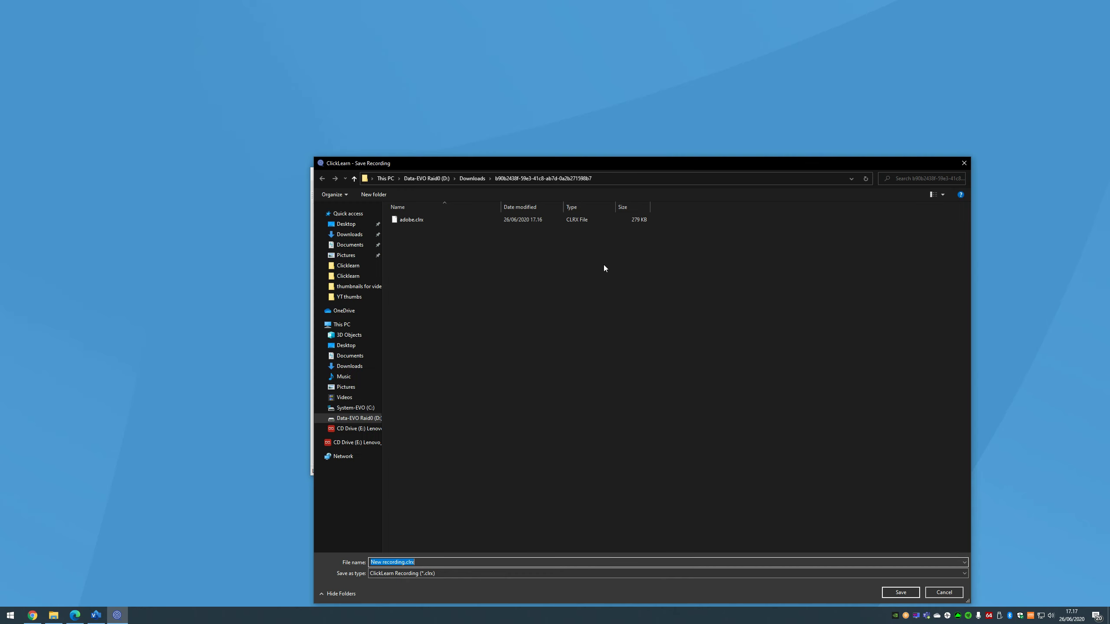
text(admin)
key(Return)
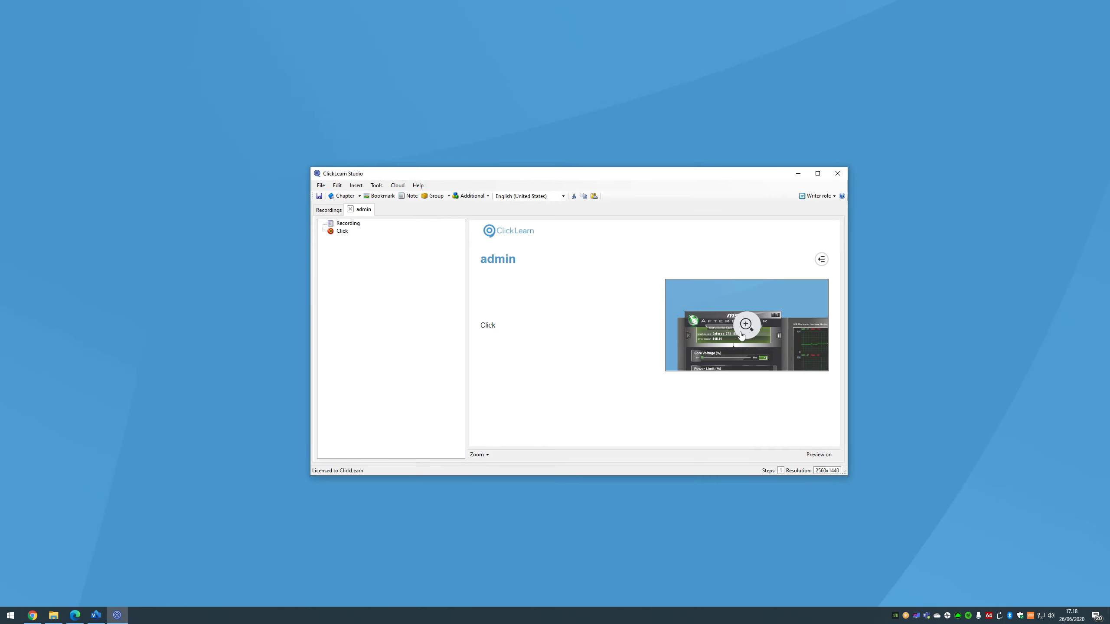
Step: Enlarge the picture of the admin recording's Click step, close the recording and minimize ClickLearn Studio
click(719, 337)
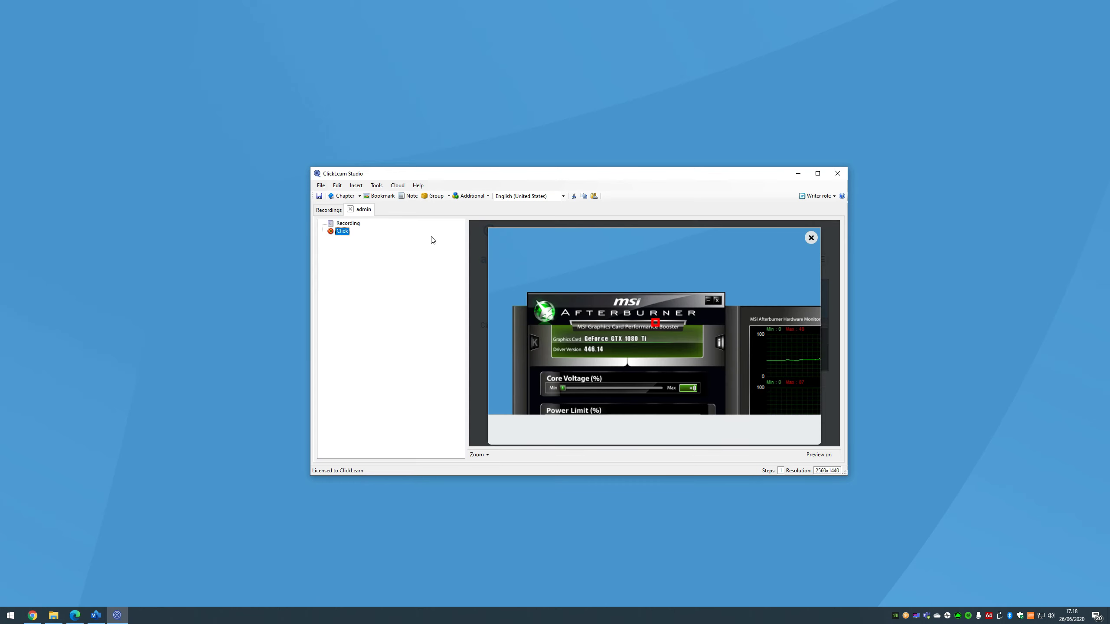
click(350, 208)
click(797, 174)
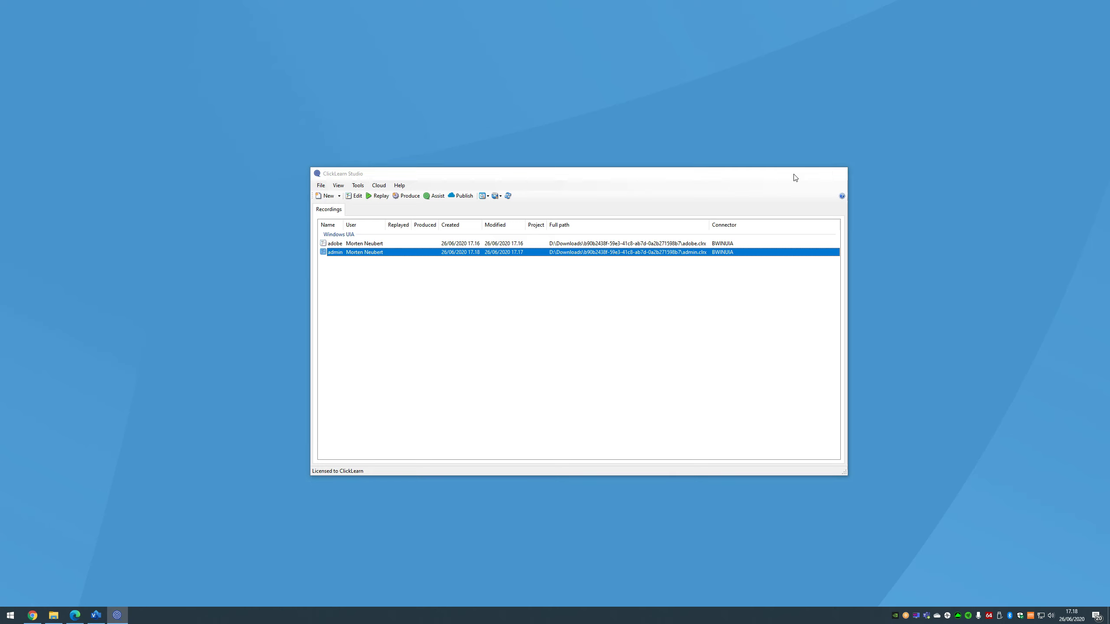
Step: Examine the administrator setting in the CL Admin shortcut's compatibility properties and close them
double_click(546, 183)
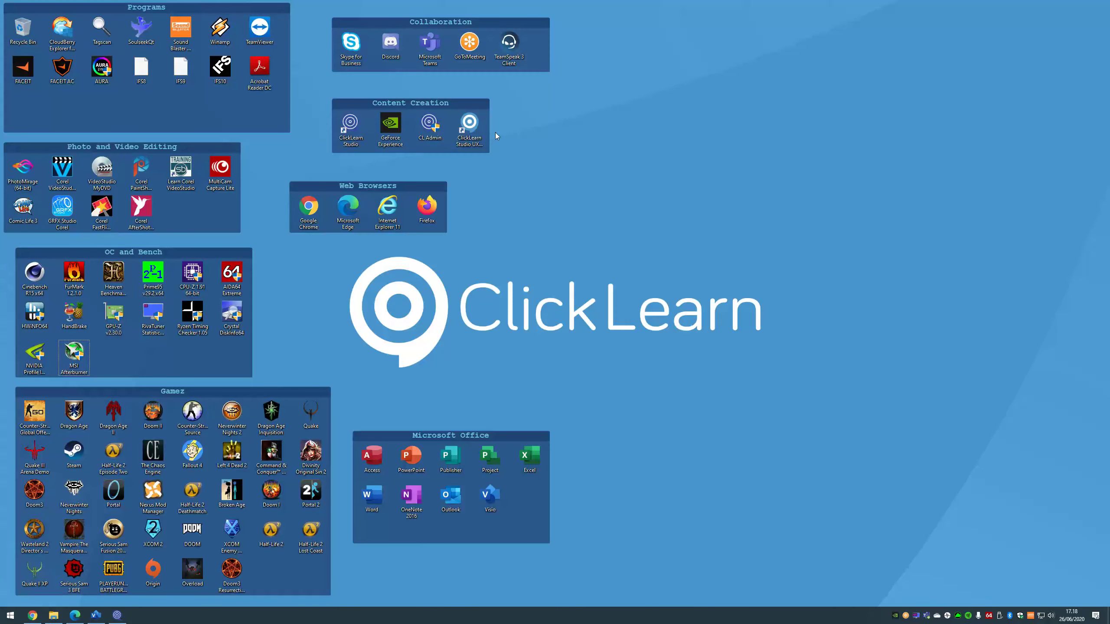
right_click(430, 123)
click(456, 316)
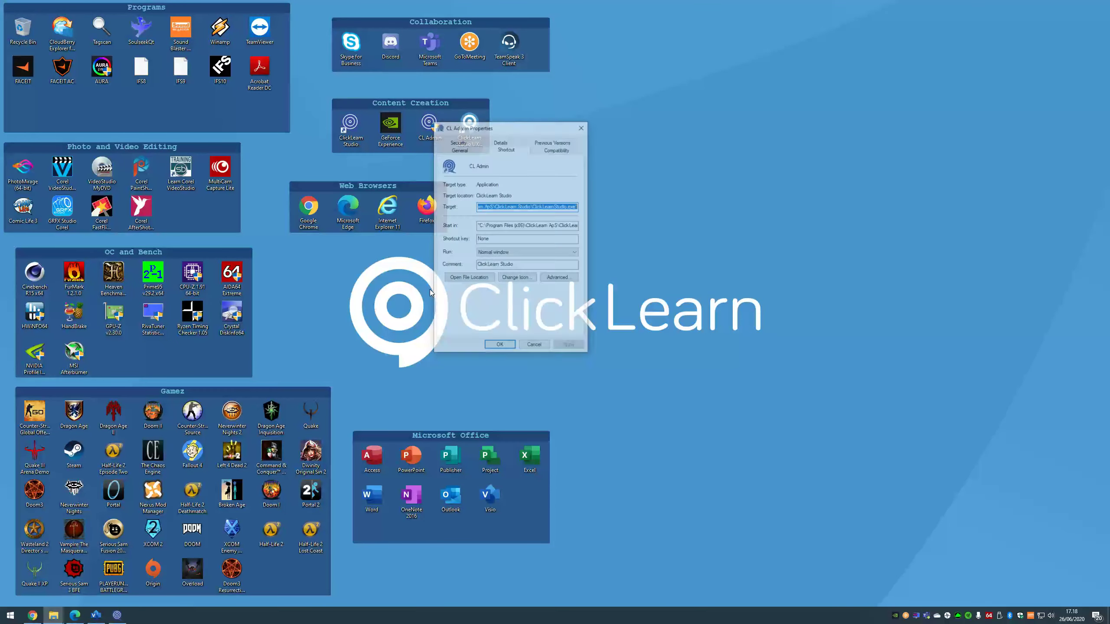
click(556, 152)
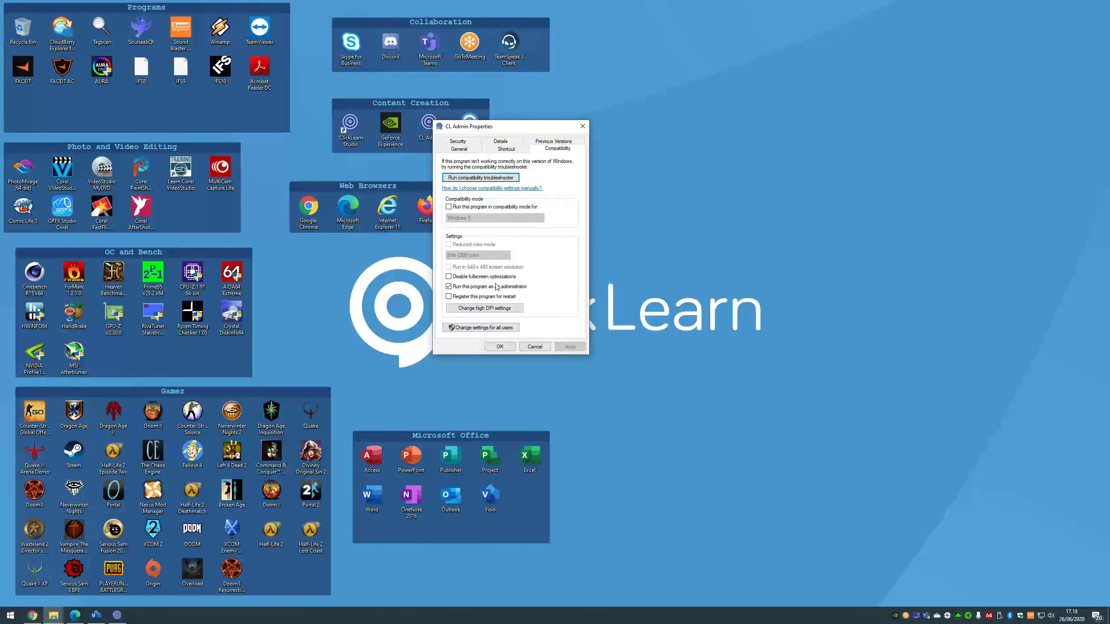
click(499, 346)
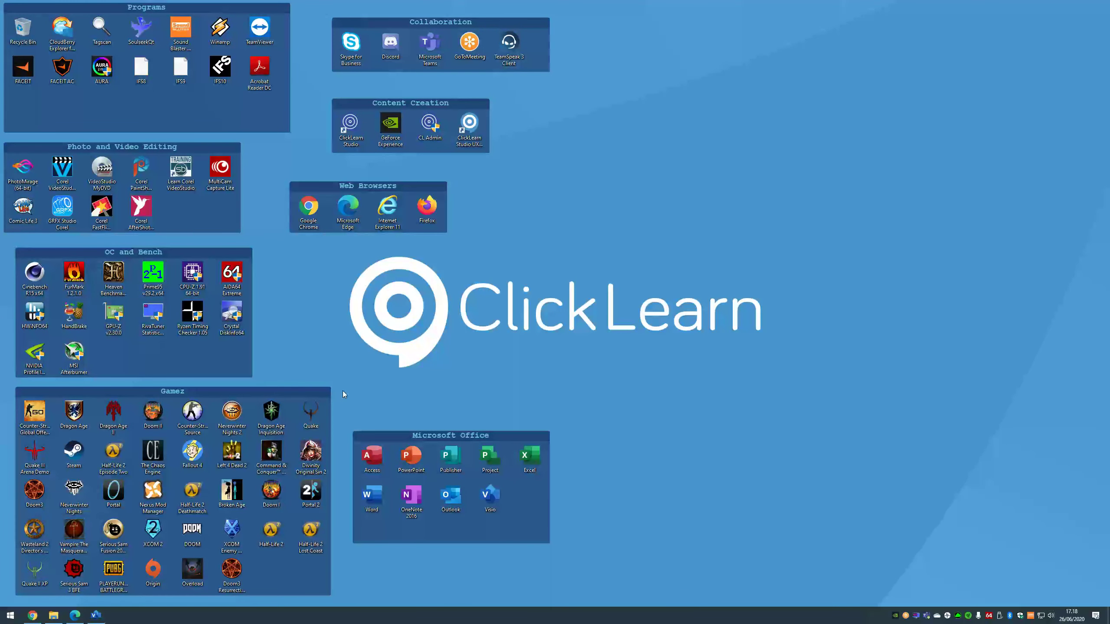
Step: Launch ClickLearn Studio through the CL Admin shortcut, signing in with Office 365, and open MSI Afterburner beside it
click(440, 134)
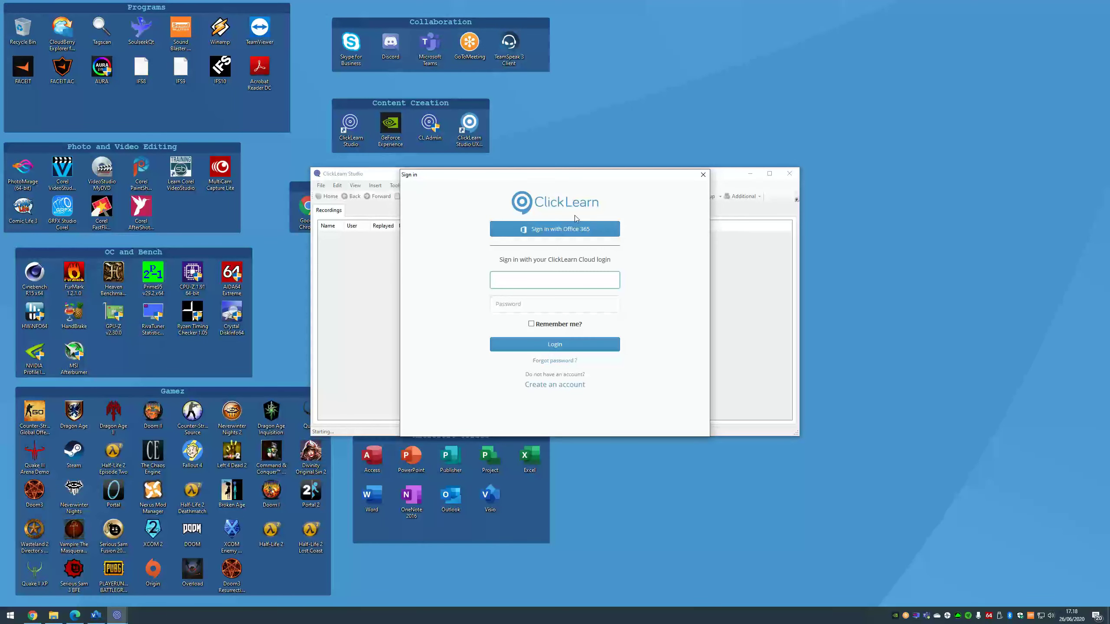
click(563, 228)
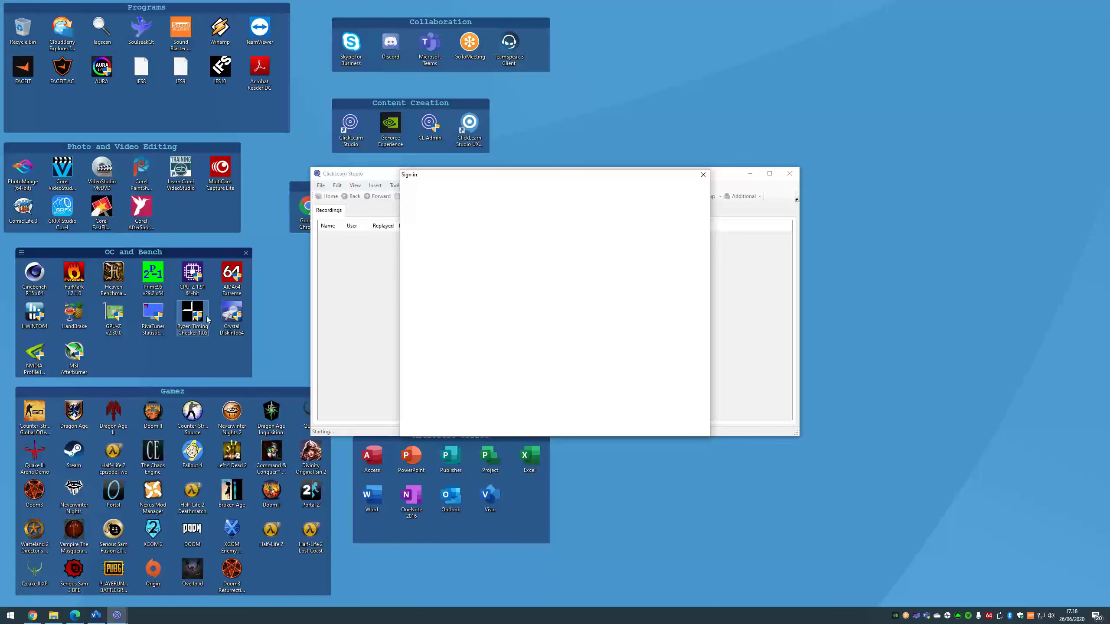
double_click(602, 112)
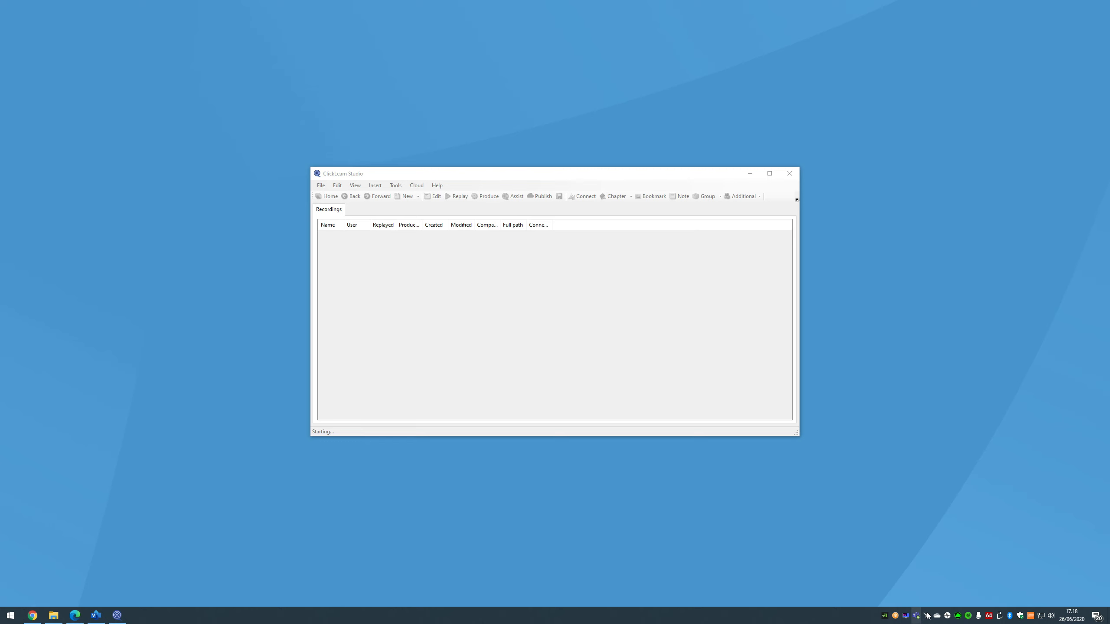
drag(654, 146, 866, 113)
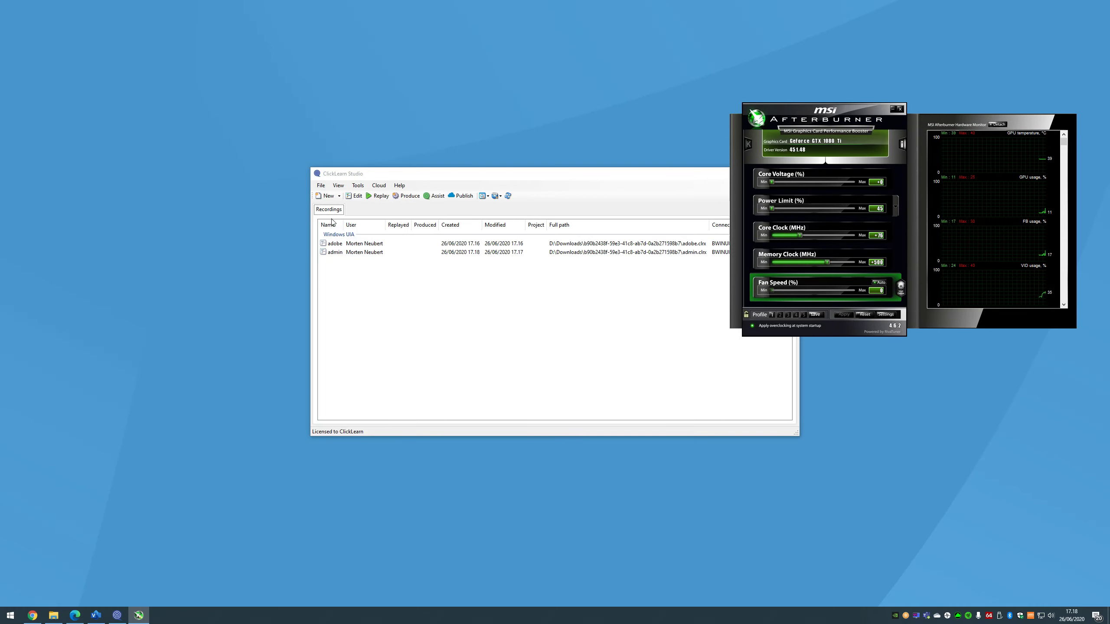
Step: Create a new Windows Applications recording in English (United States) and start recording
click(338, 196)
click(342, 210)
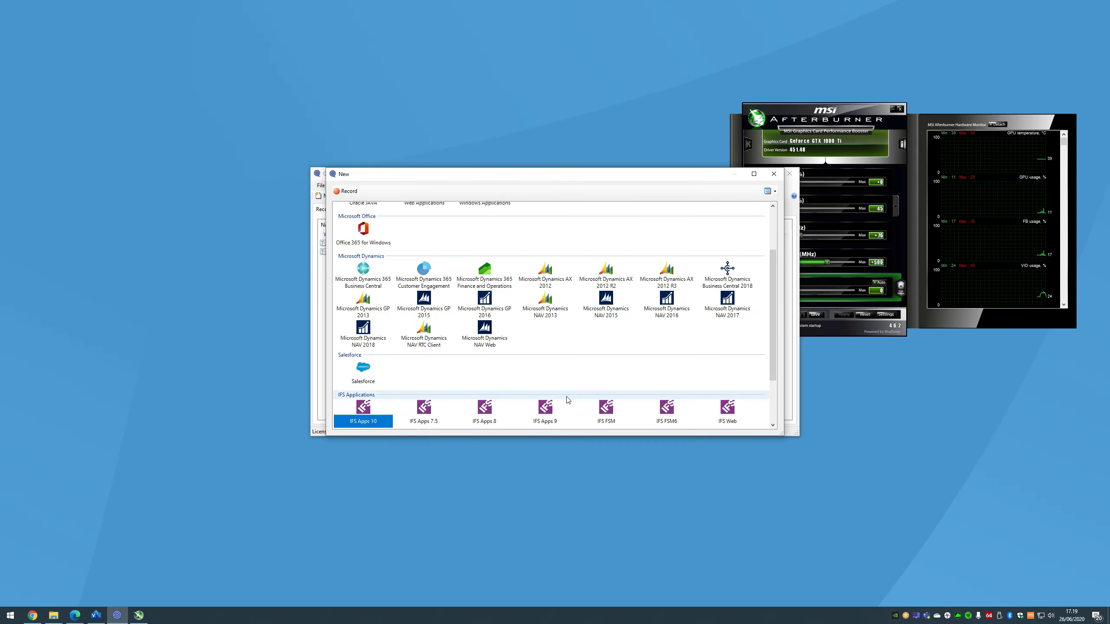
click(484, 262)
click(346, 191)
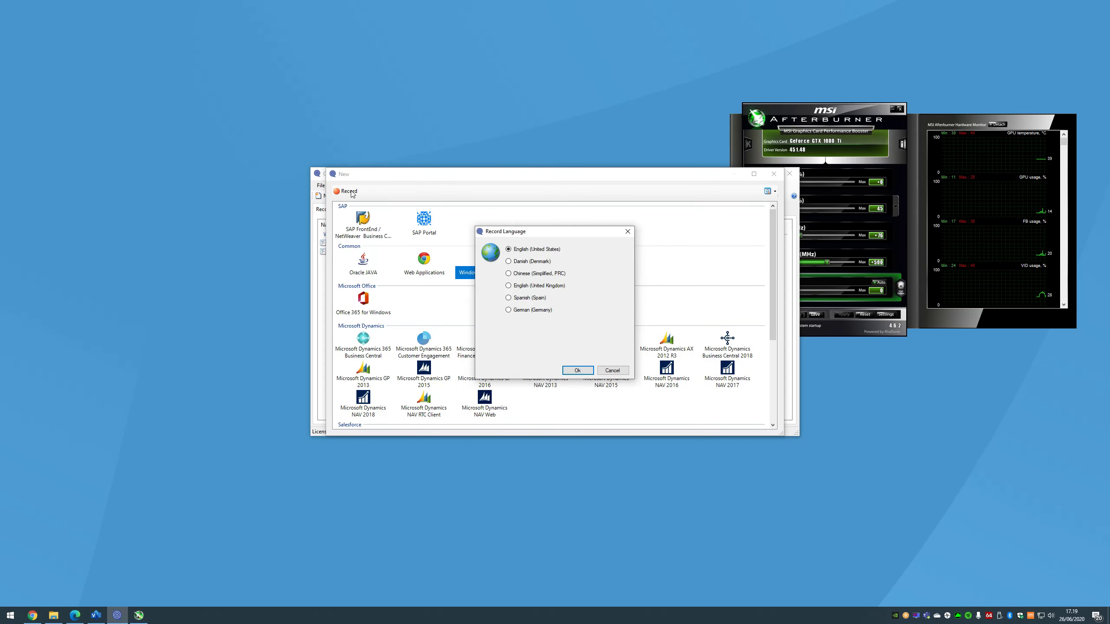
click(577, 371)
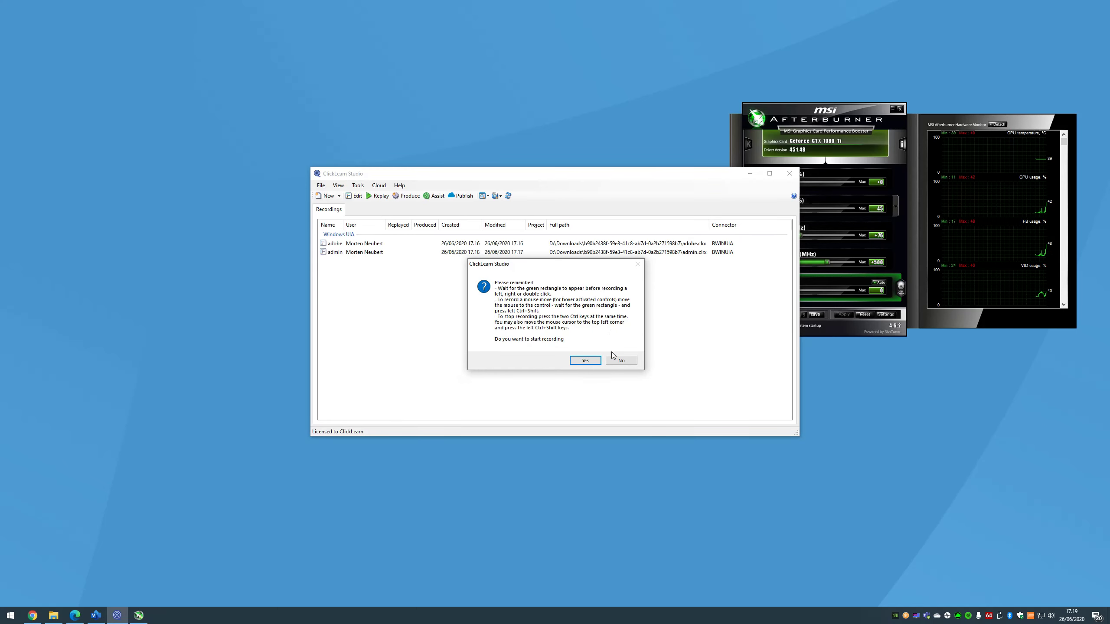
click(586, 361)
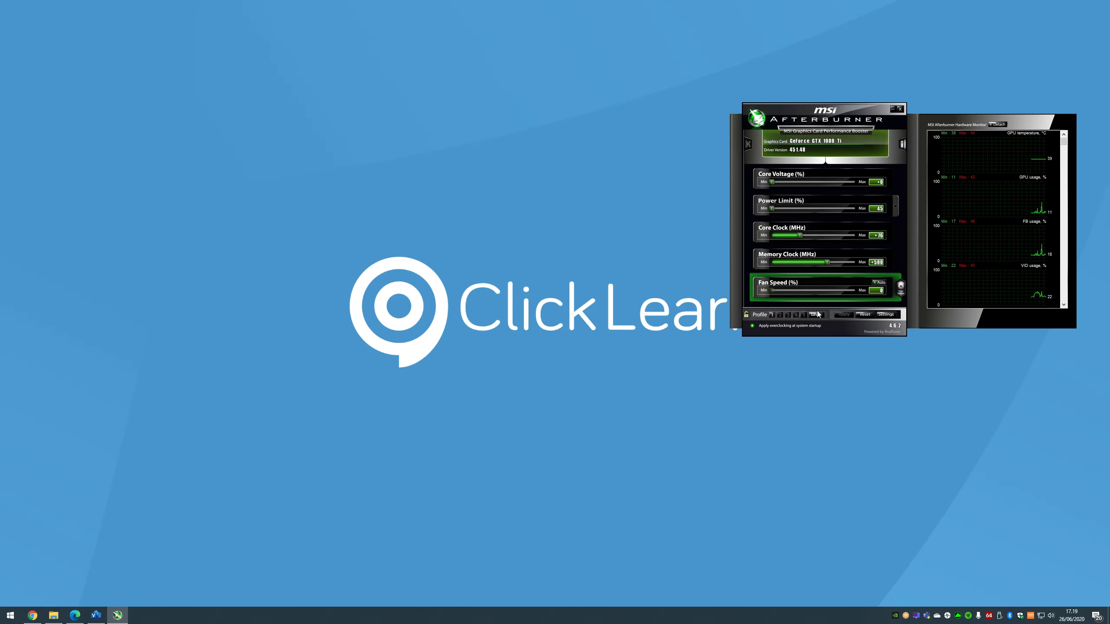
Step: Load profile 1 in MSI Afterburner and apply it while recording
click(772, 314)
click(846, 315)
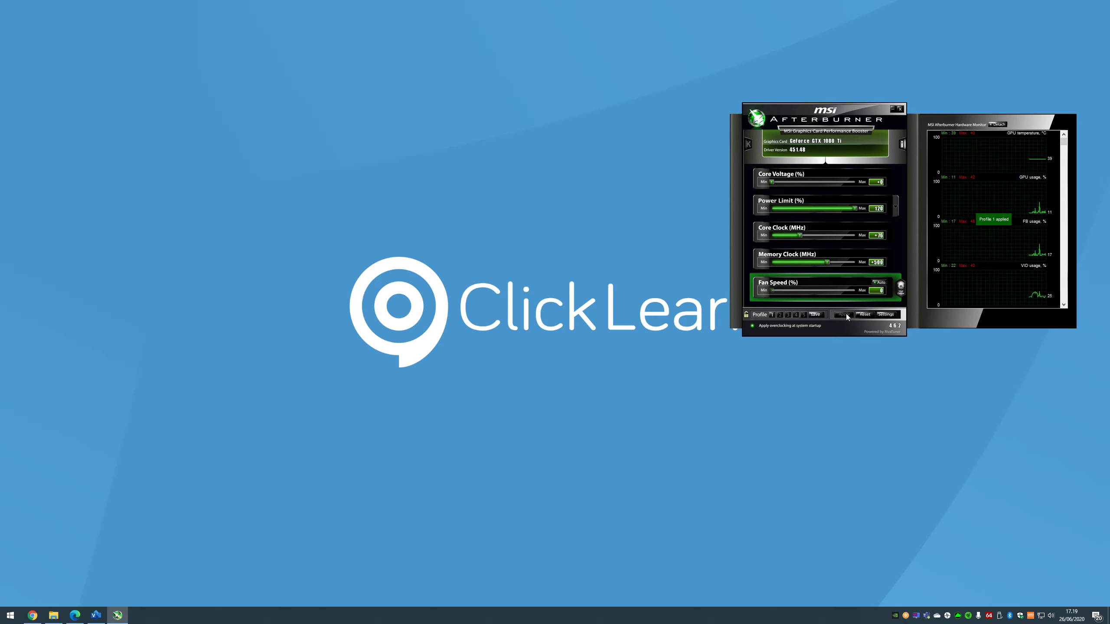